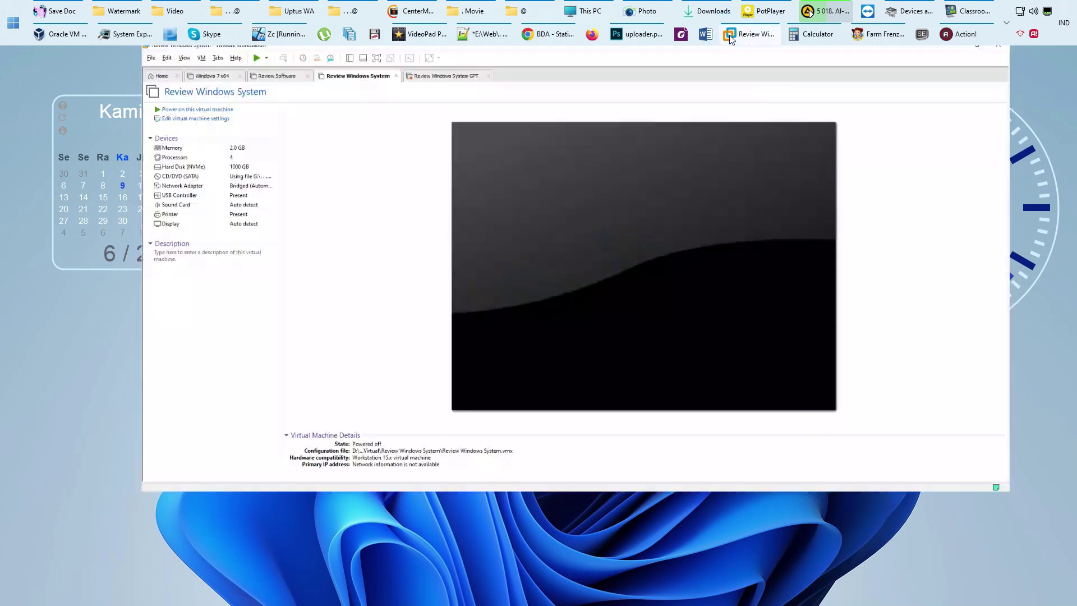
# - Attach the WIN11.PRO.21H2.SUPERLITE ISO image to the CD/DVD drive of the Review Windows System virtual machine
pyautogui.click(85, 144)
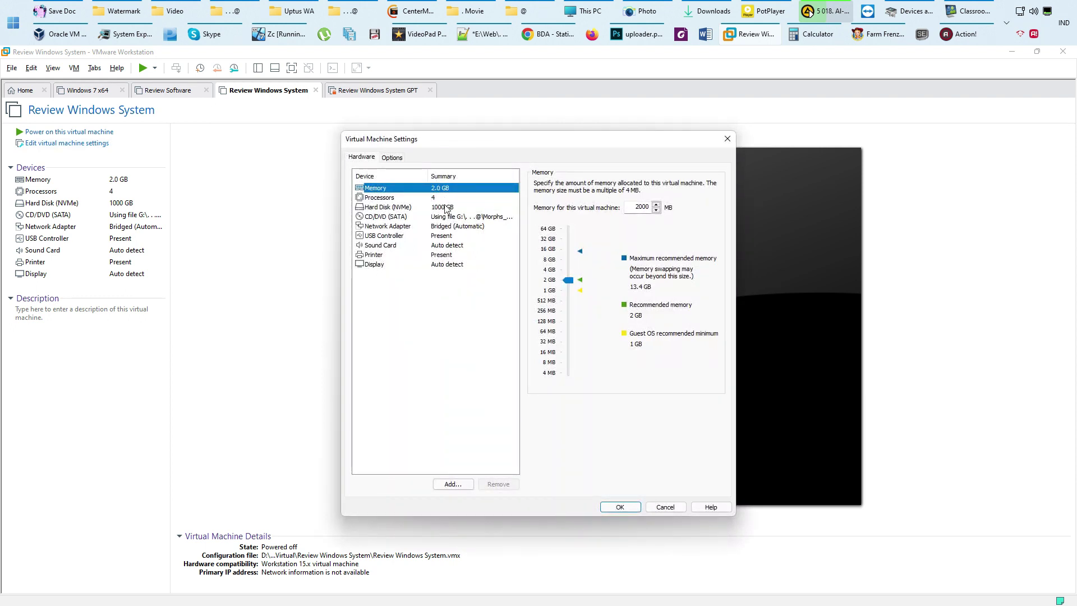
pyautogui.click(448, 217)
pyautogui.click(699, 270)
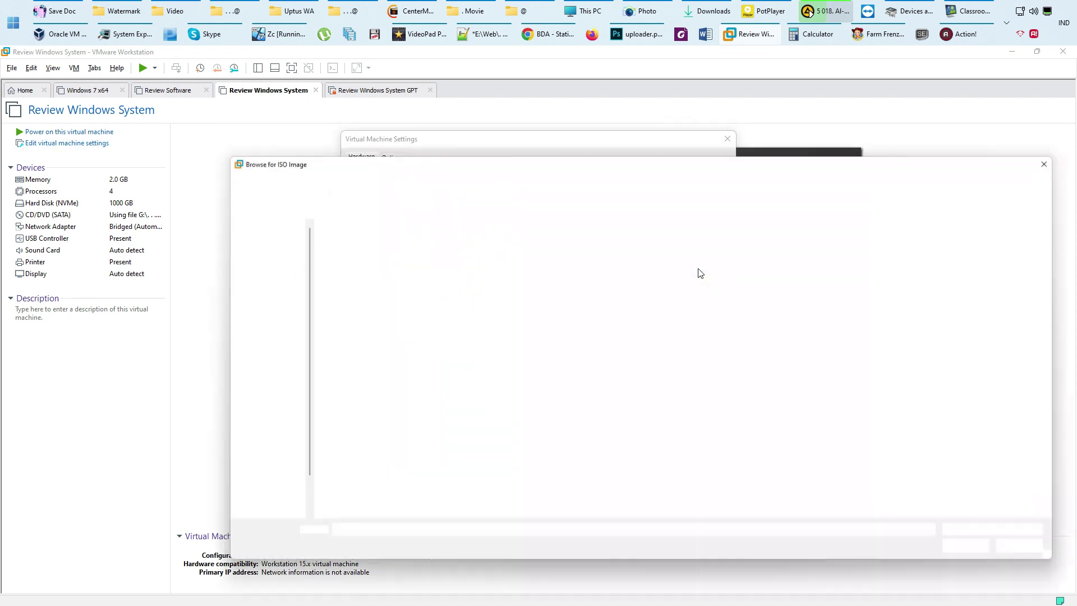
pyautogui.click(473, 277)
pyautogui.doubleClick(474, 276)
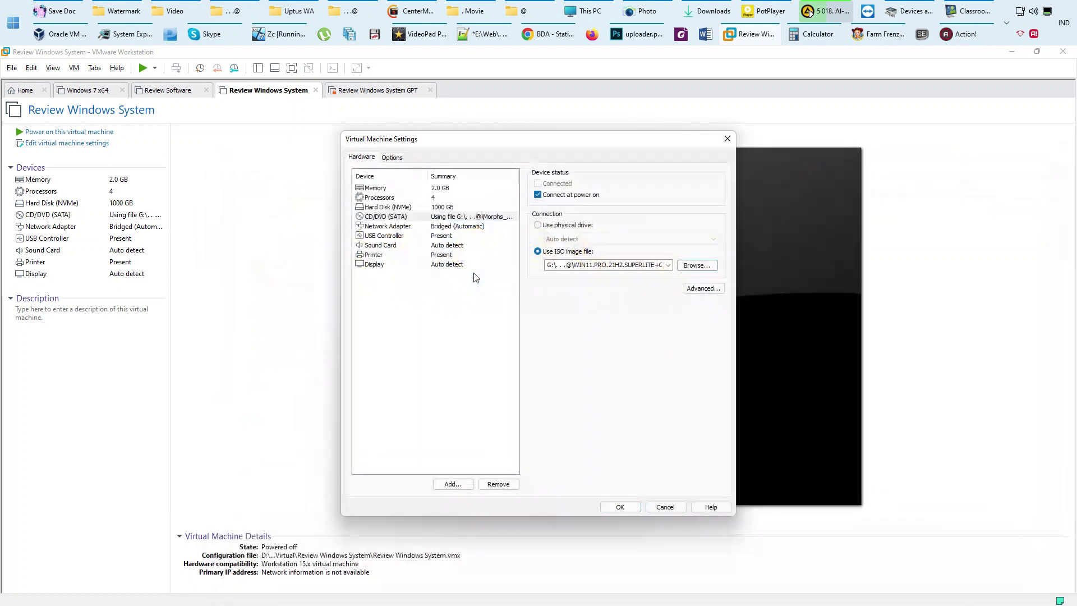
pyautogui.press('Return')
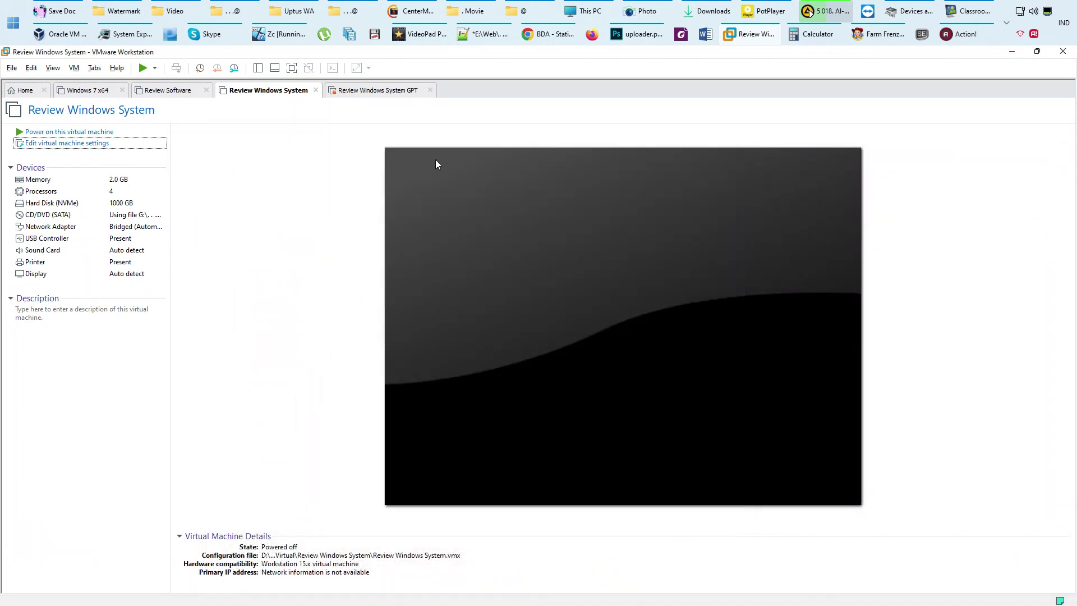
# - Power on the Review Windows System virtual machine in full screen and boot it from the DVD image
pyautogui.click(292, 68)
pyautogui.click(87, 35)
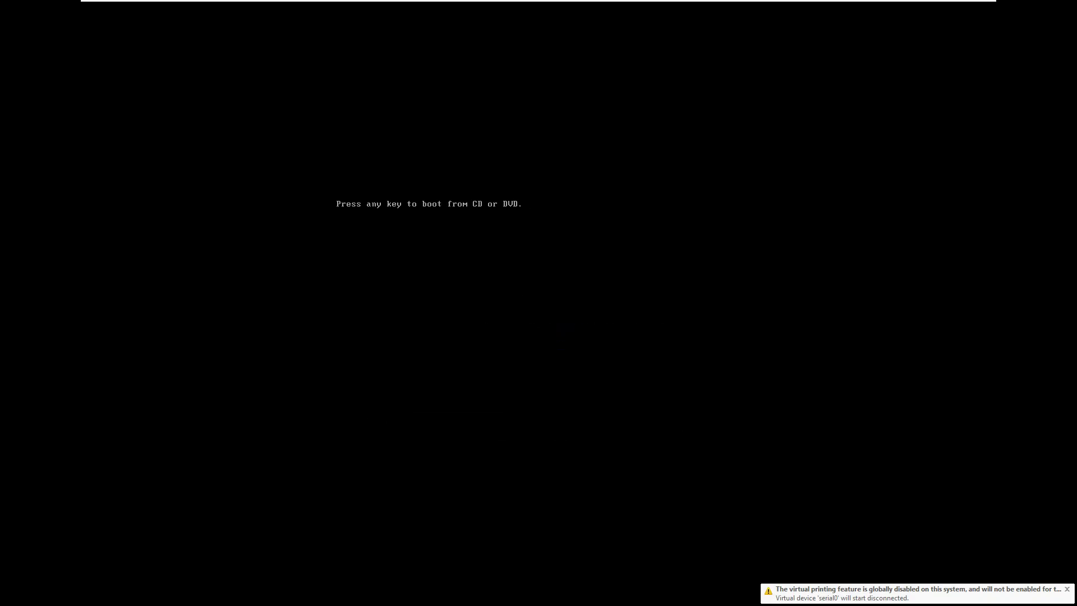
pyautogui.press('Return')
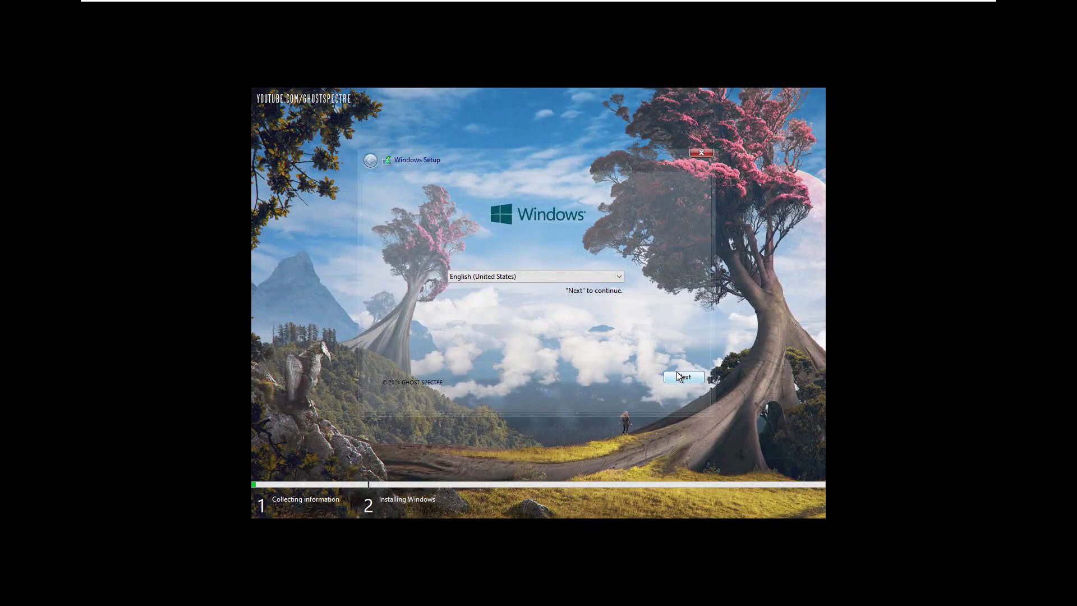
# - Accept English (United States) as the setup language and choose WINDOWS 11 PRO - COMPACT as the operating system
pyautogui.click(675, 377)
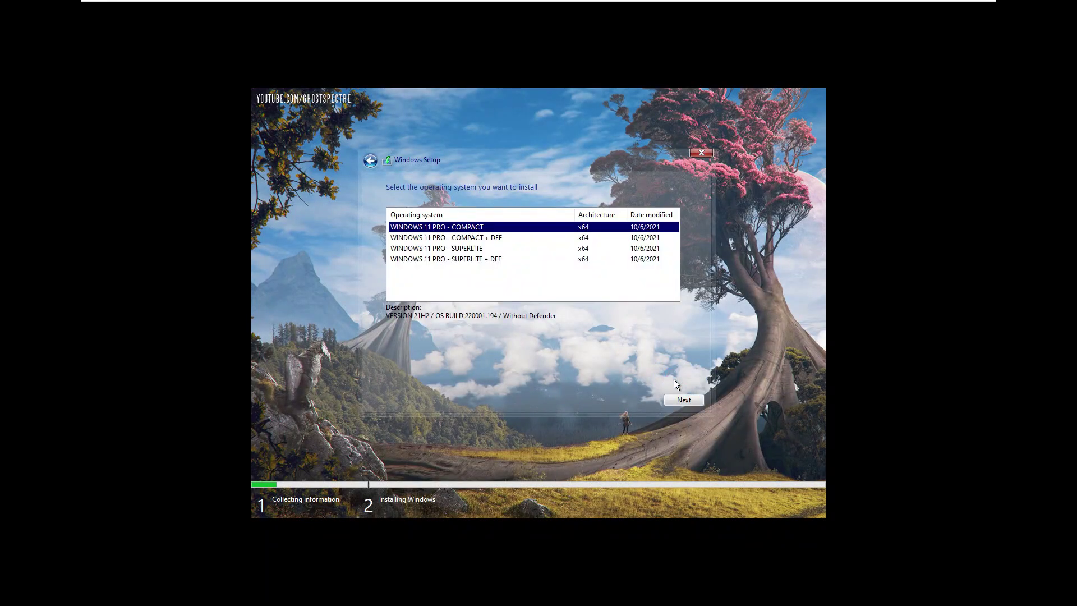
pyautogui.click(454, 249)
pyautogui.click(459, 240)
pyautogui.click(462, 228)
pyautogui.click(474, 249)
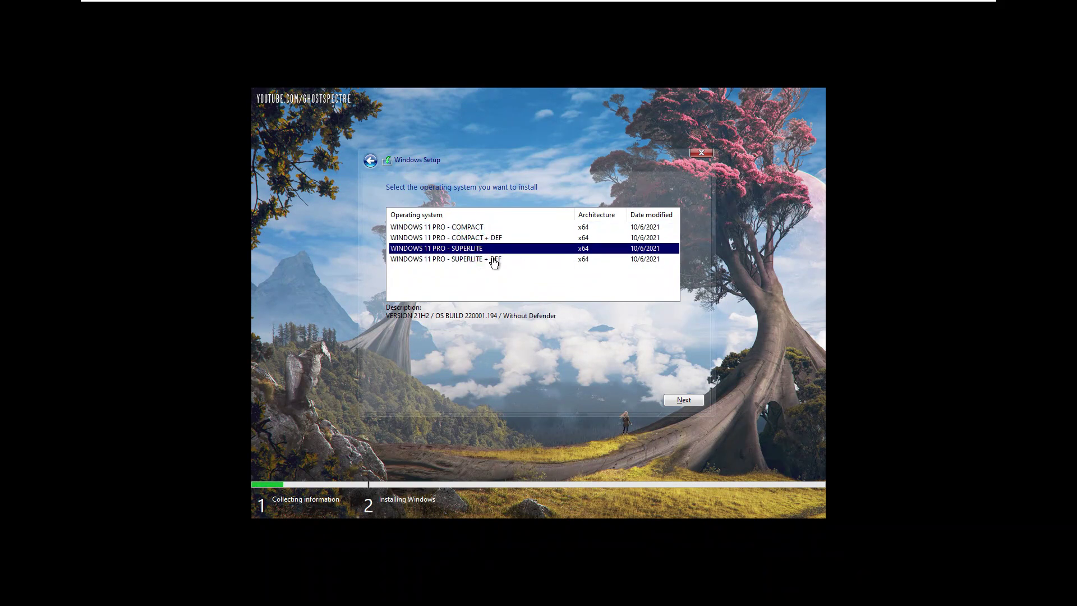
pyautogui.click(485, 227)
pyautogui.click(688, 398)
# - Format Drive 0 Partition 2 and the system partition Drive 0 Partition 1
pyautogui.click(552, 332)
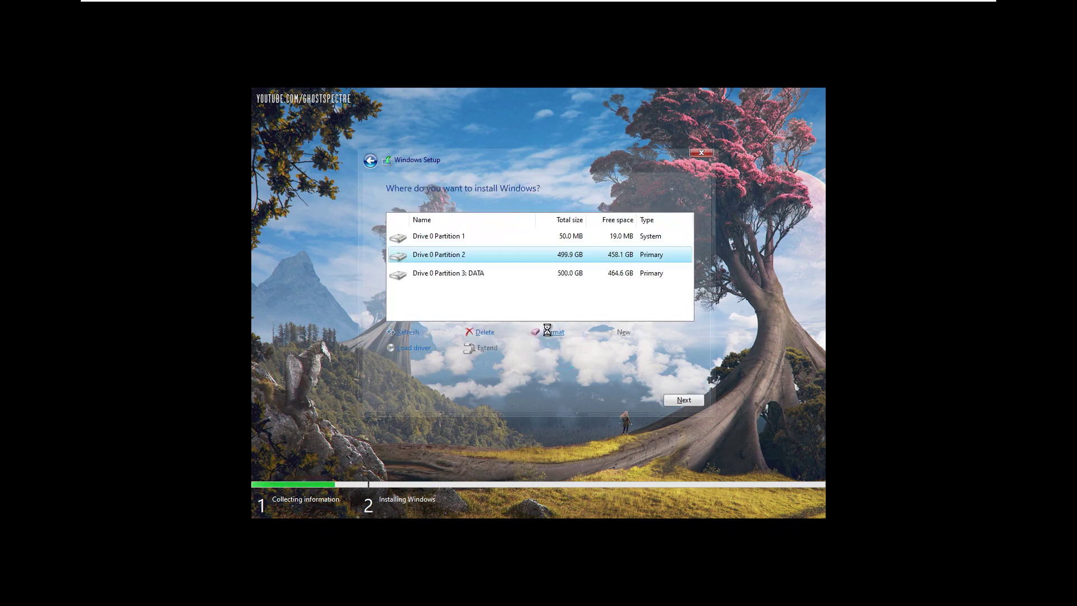
pyautogui.click(611, 350)
pyautogui.click(493, 236)
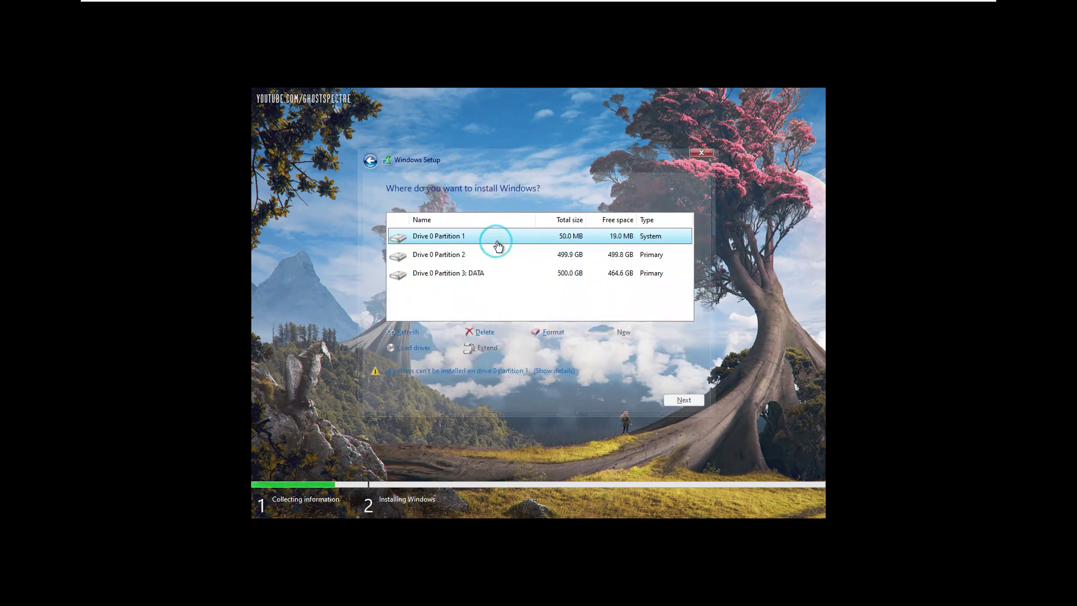
pyautogui.click(552, 333)
pyautogui.click(605, 350)
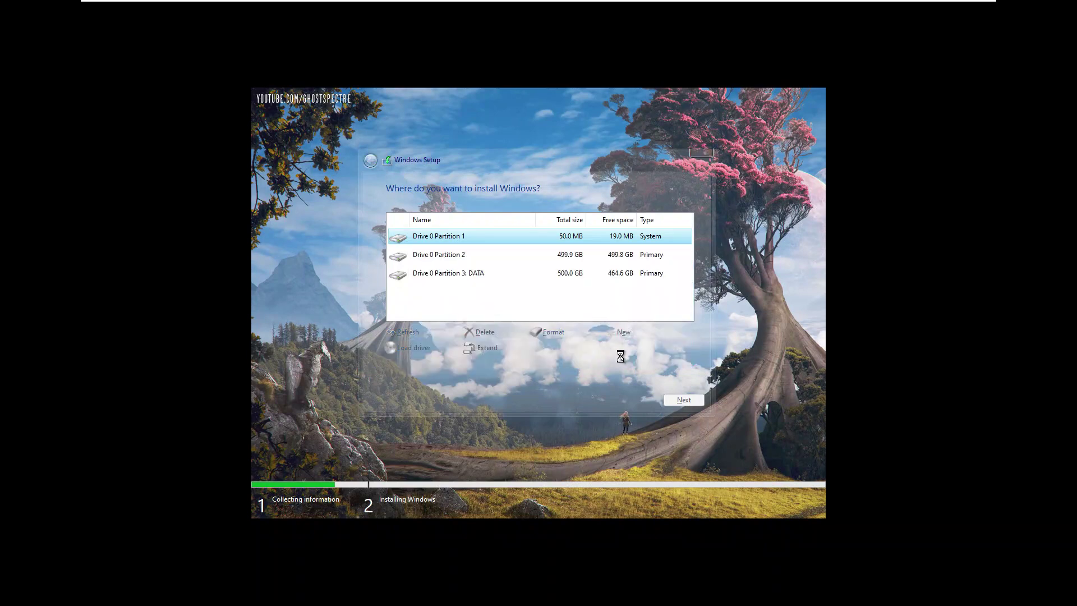
# - Choose Drive 0 Partition 2 as the install location and start the Windows installation
pyautogui.click(549, 273)
pyautogui.click(549, 256)
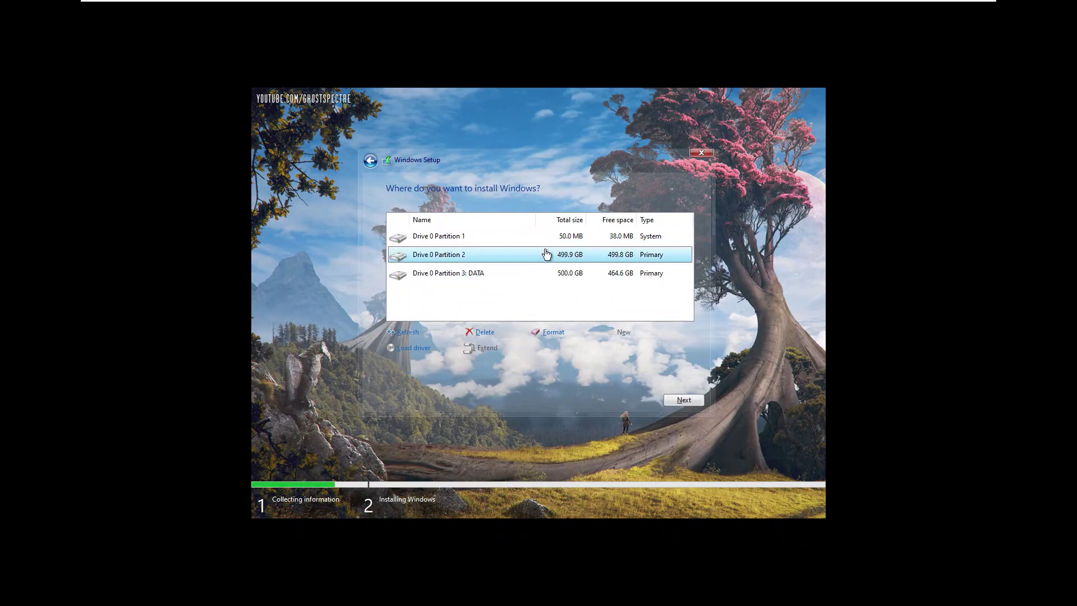
pyautogui.click(687, 400)
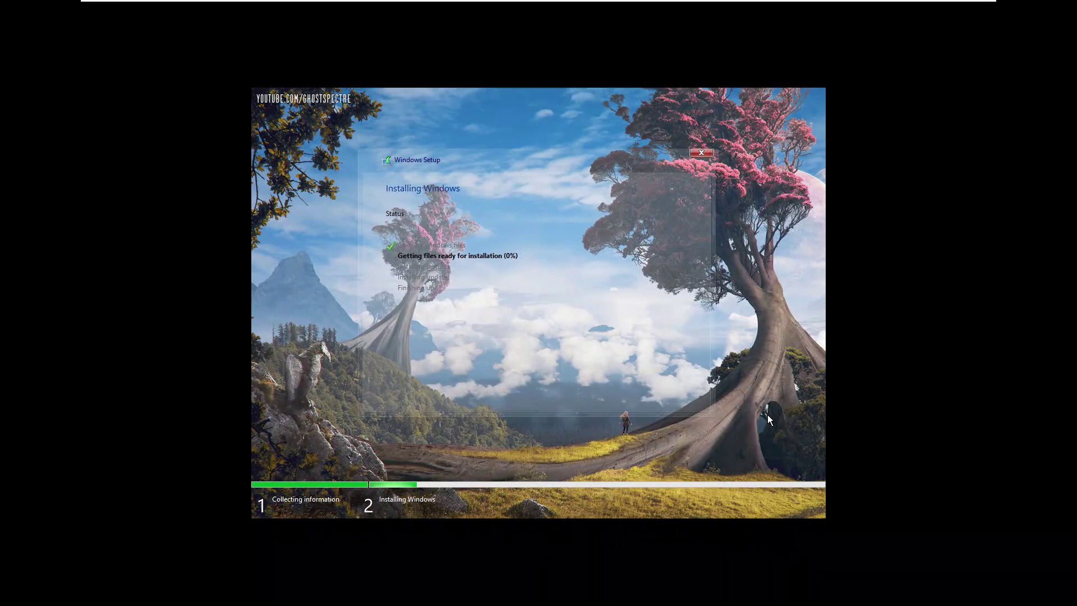
# - Refresh the new Windows desktop and open the Settings app in a maximized window
pyautogui.rightClick(586, 119)
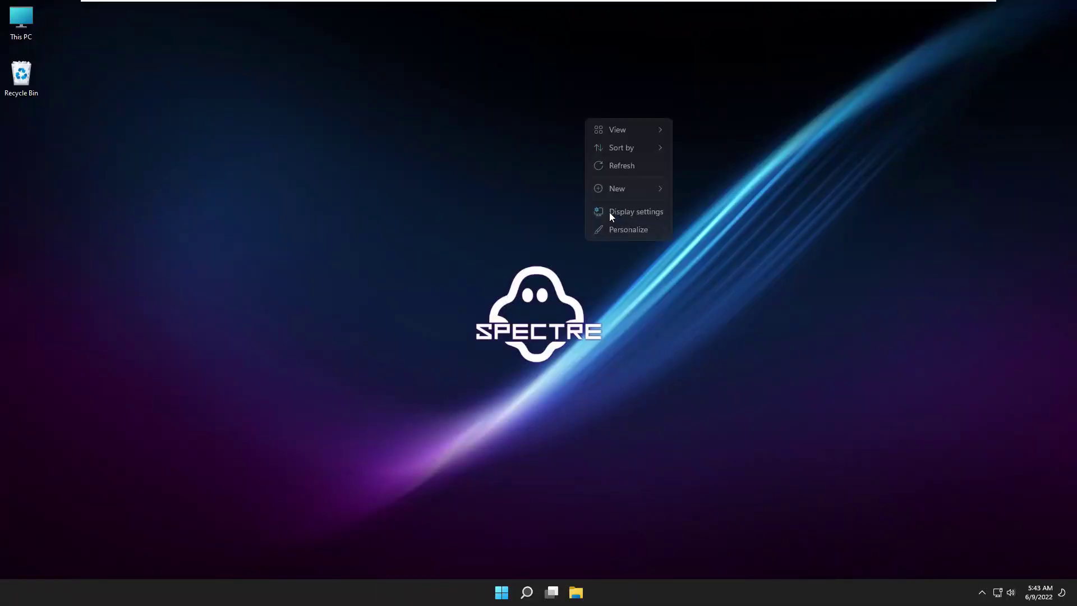
pyautogui.click(615, 165)
pyautogui.click(501, 593)
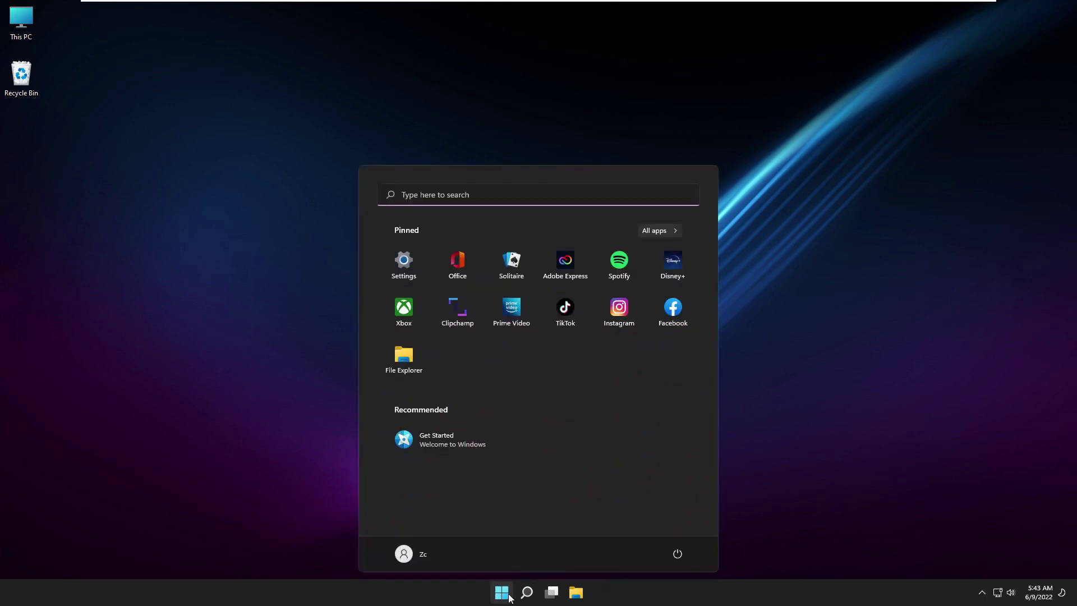
pyautogui.click(399, 259)
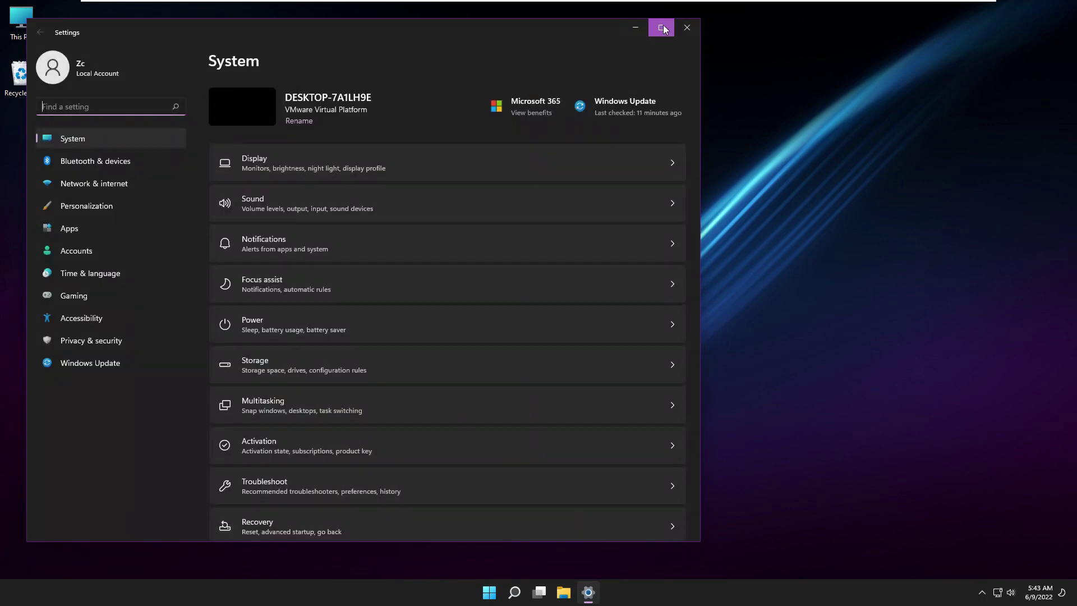
pyautogui.click(663, 28)
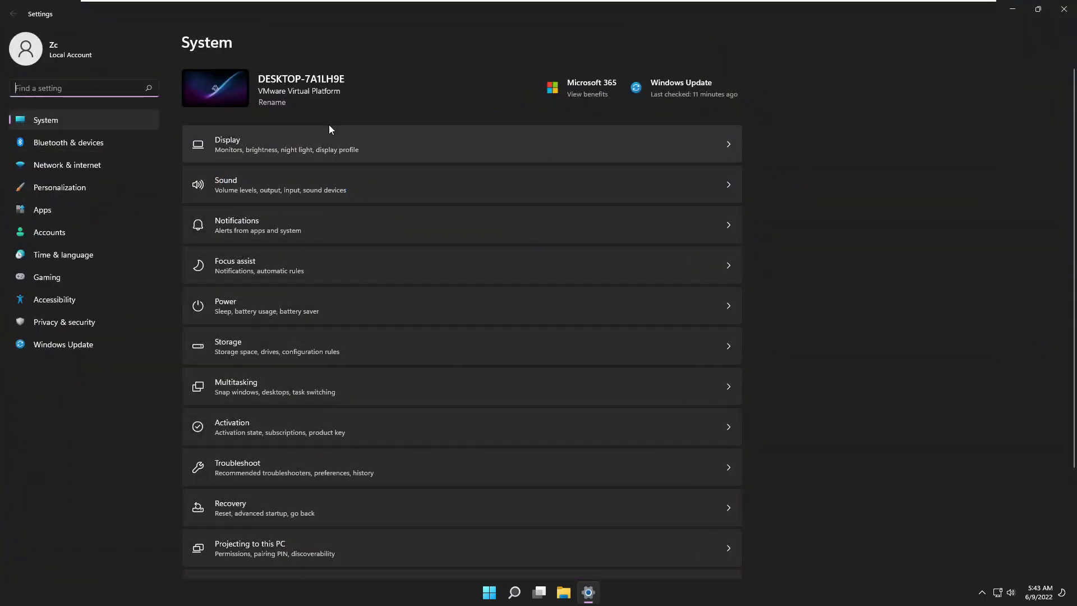
# - Open the Activation page of the System settings and expand the activation state details
pyautogui.scroll(-3, 285, 241)
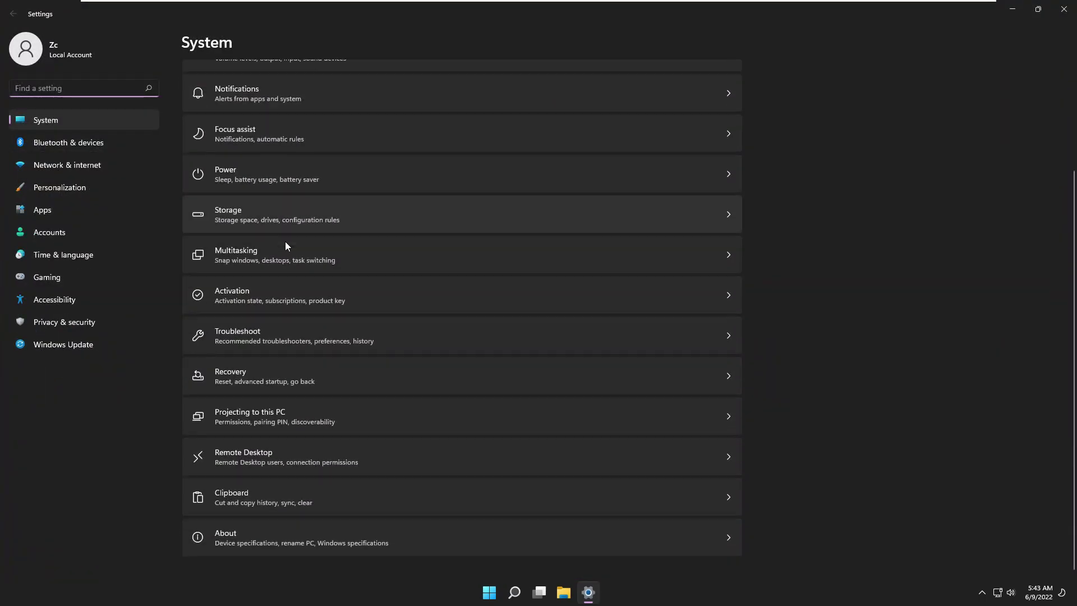
pyautogui.click(269, 298)
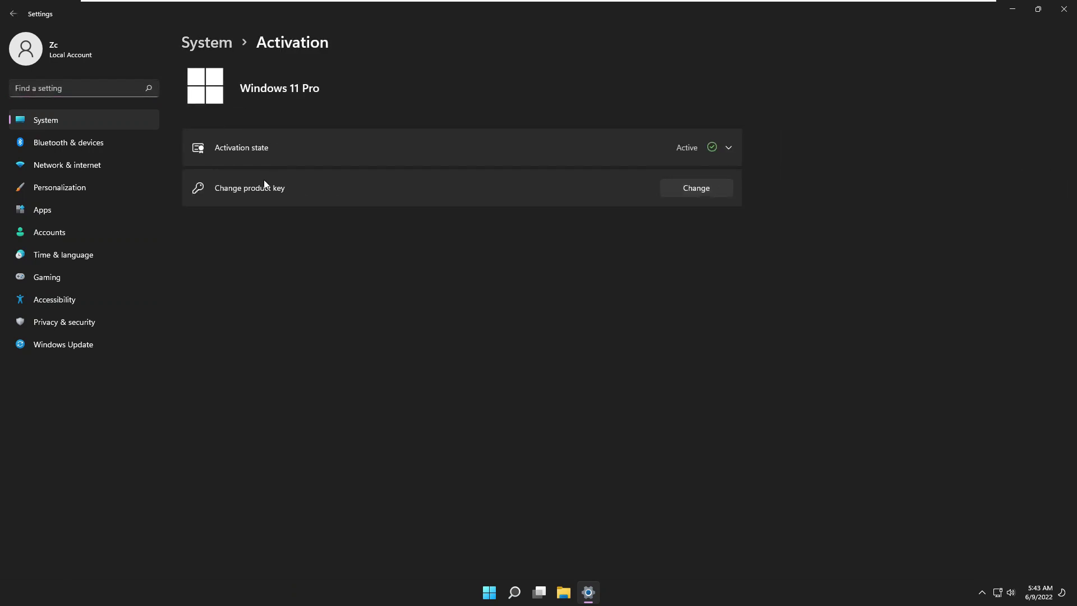
pyautogui.click(270, 137)
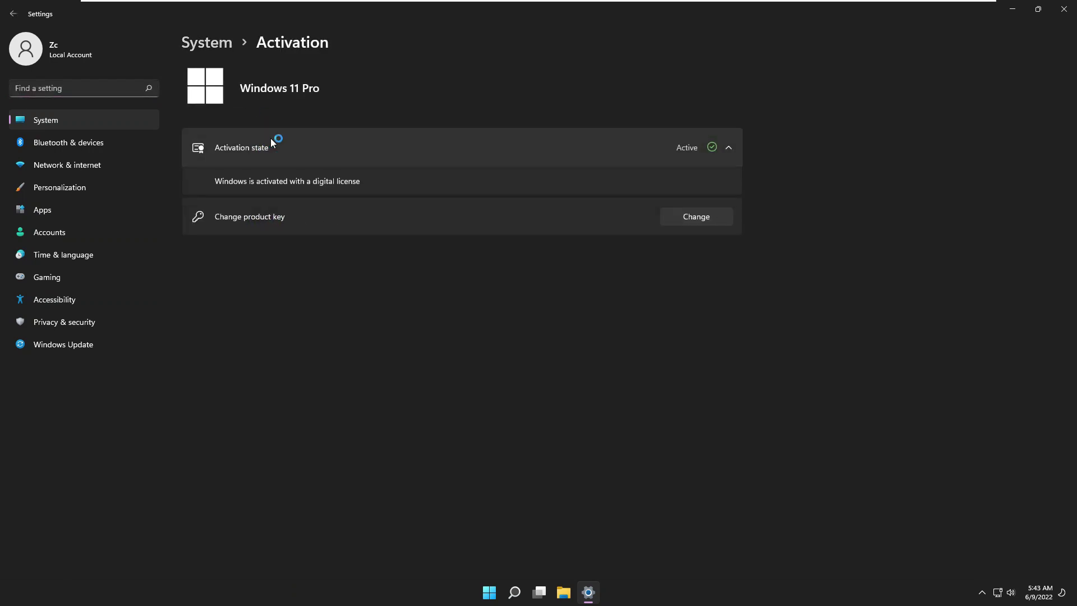
# - Open the About page of the System settings and examine the Windows edition and OS build
pyautogui.click(86, 125)
pyautogui.scroll(-5, 318, 303)
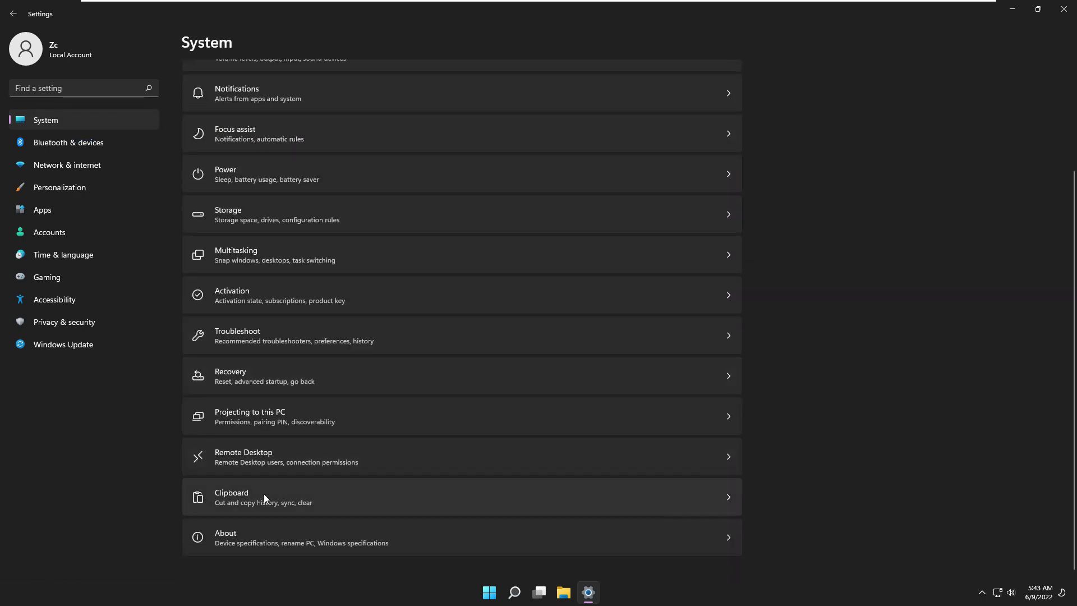
pyautogui.click(242, 542)
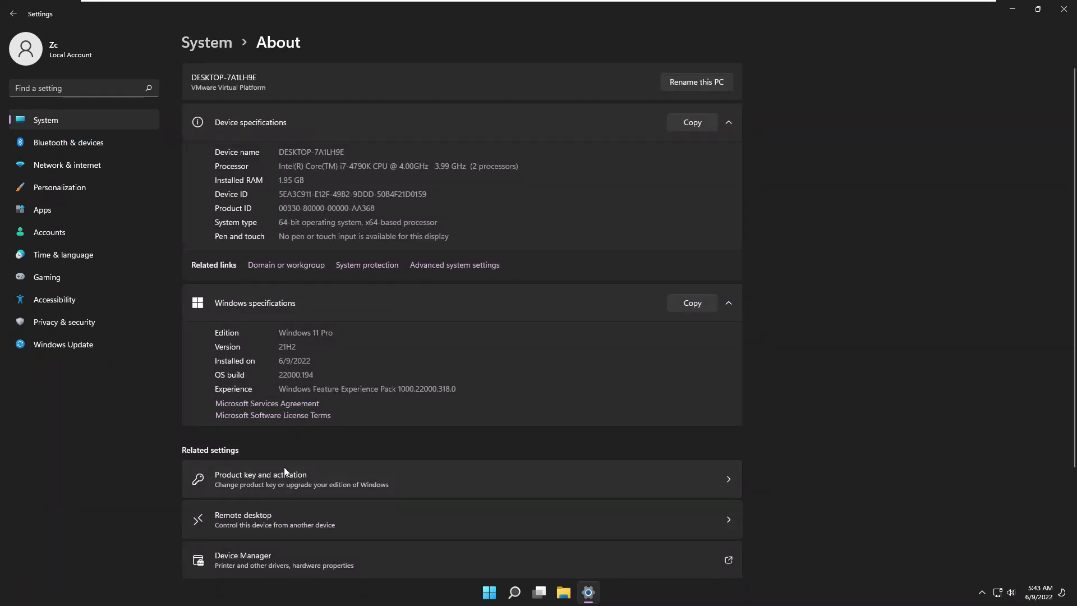
pyautogui.doubleClick(286, 374)
pyautogui.click(312, 330)
pyautogui.moveTo(337, 331); pyautogui.dragTo(277, 343)
# - Look through the Bluetooth & devices, Network & internet and Personalization settings, including the available themes
pyautogui.click(98, 143)
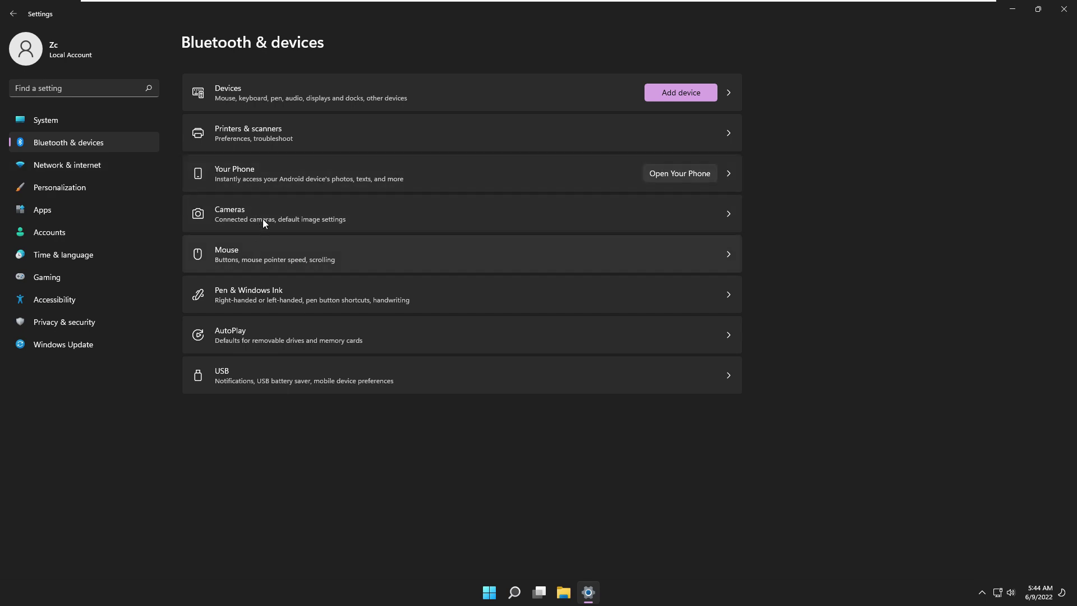
pyautogui.click(132, 169)
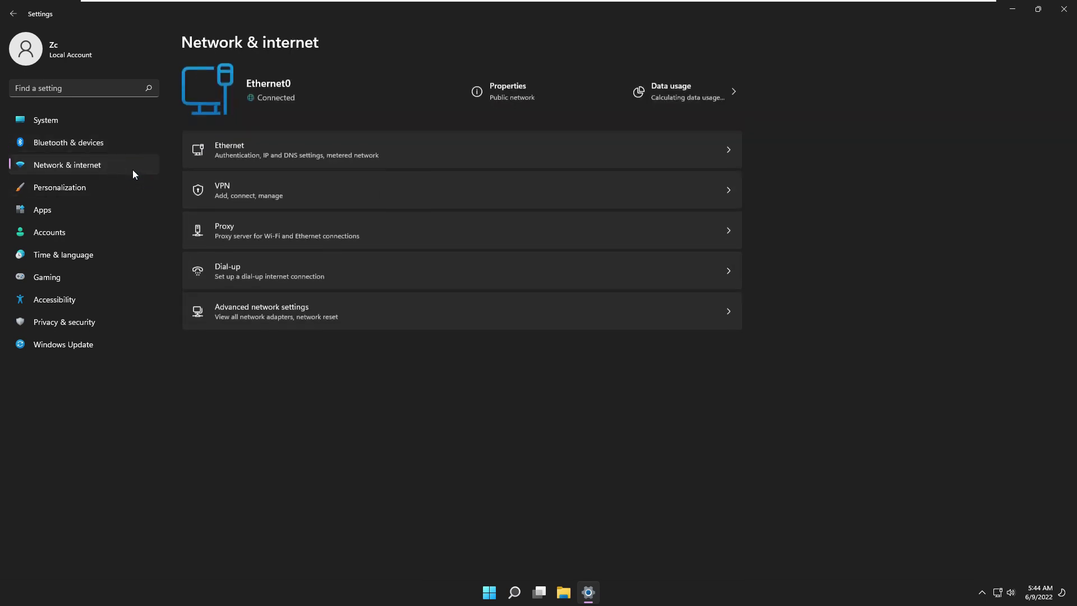
pyautogui.click(125, 194)
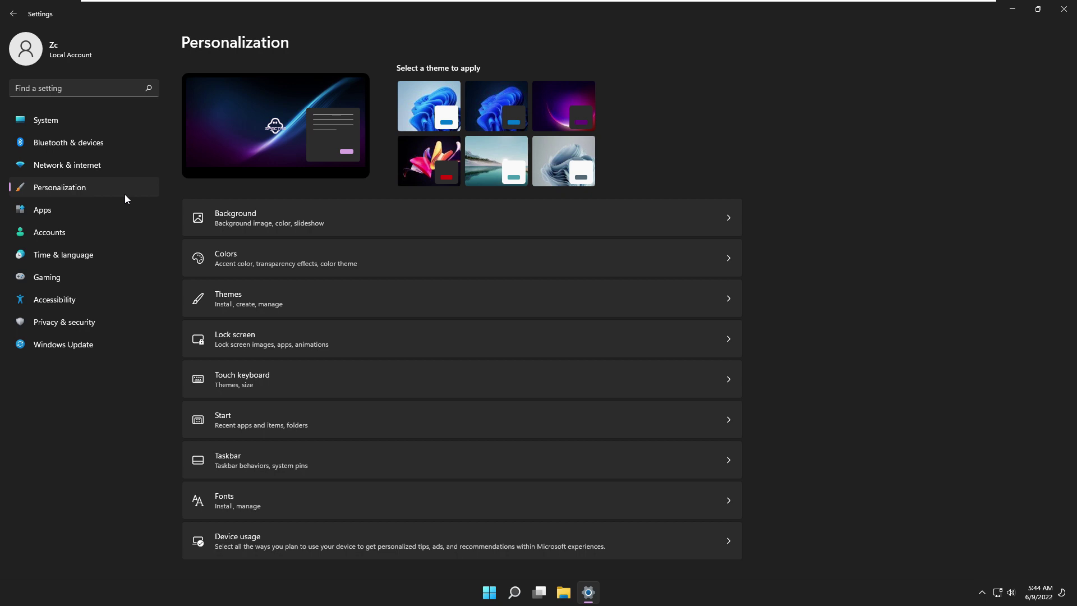
pyautogui.click(239, 300)
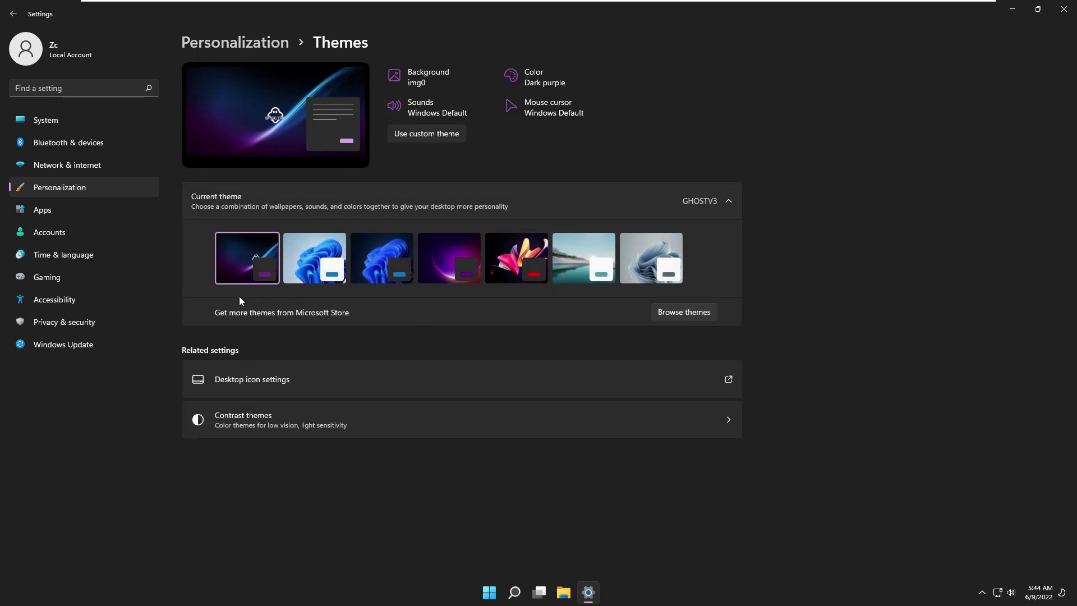
# - Review the installed apps under Apps & features and the apps set to run at startup
pyautogui.click(58, 208)
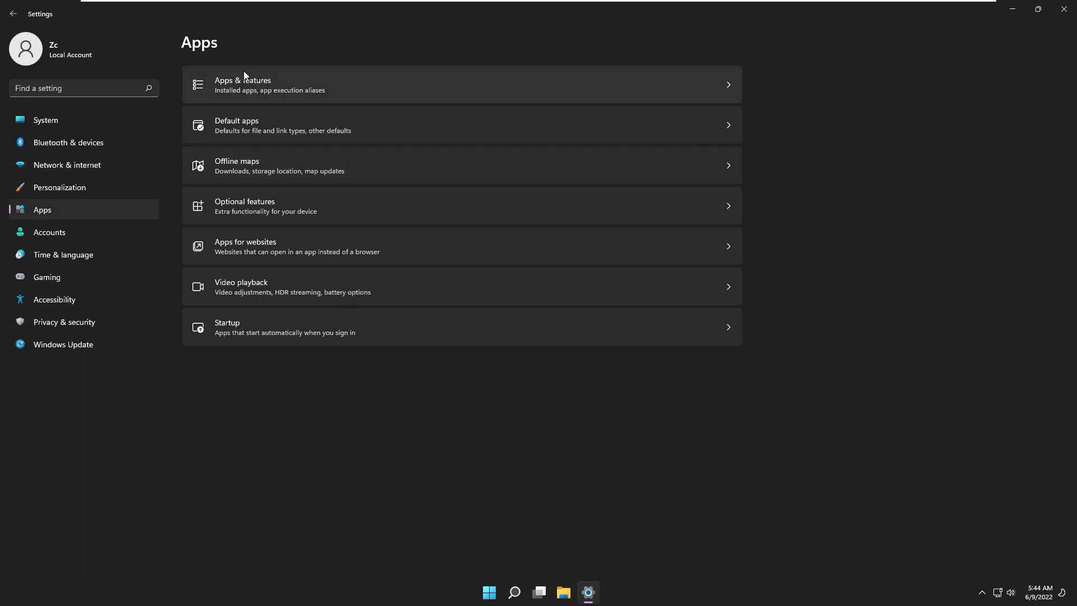
pyautogui.click(244, 79)
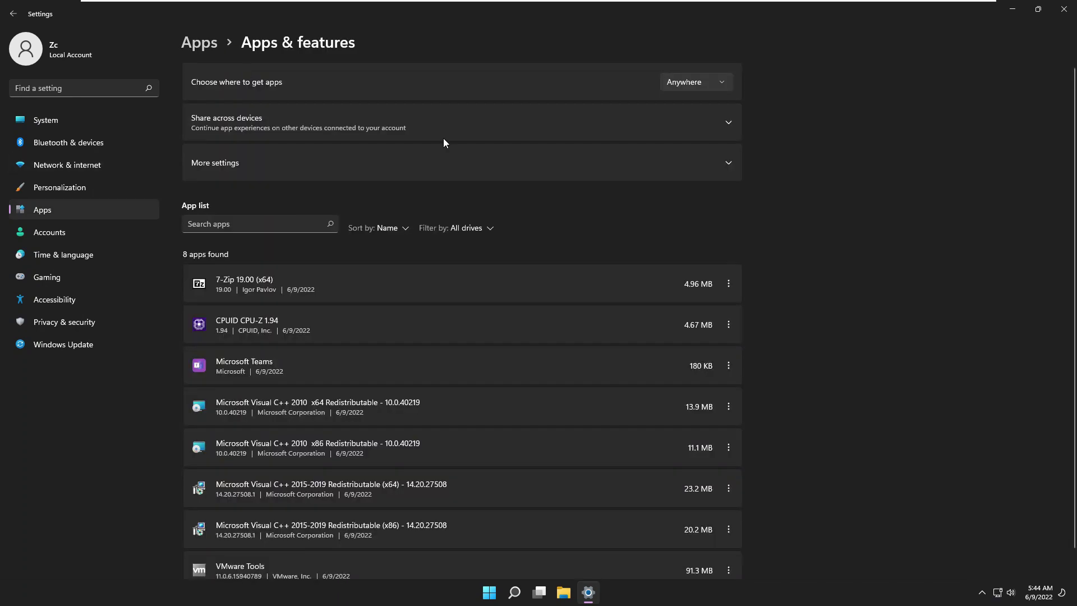
pyautogui.scroll(-2, 884, 271)
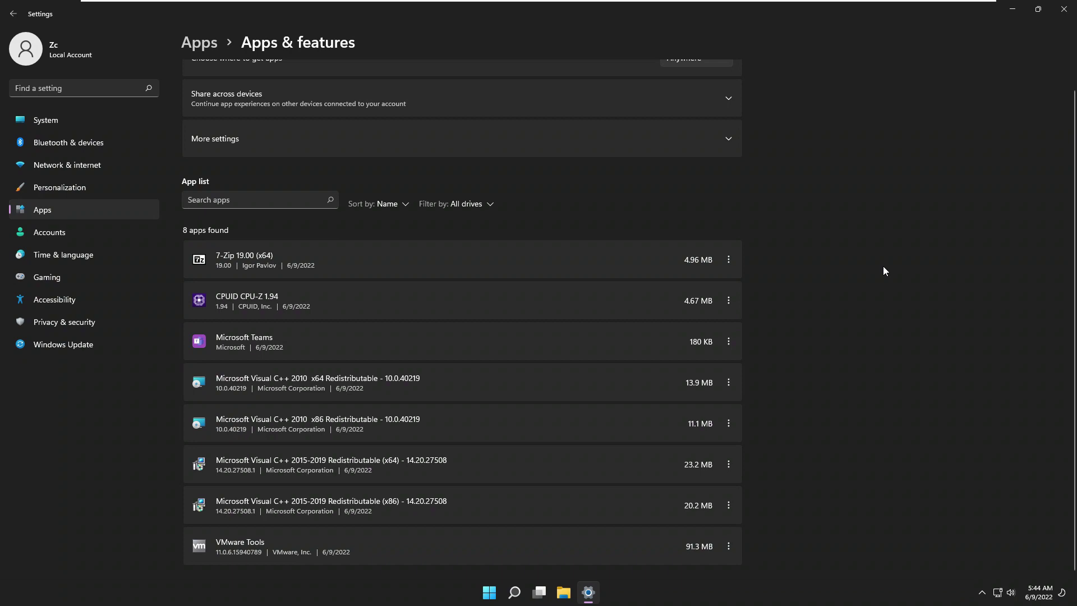
pyautogui.scroll(1, 883, 271)
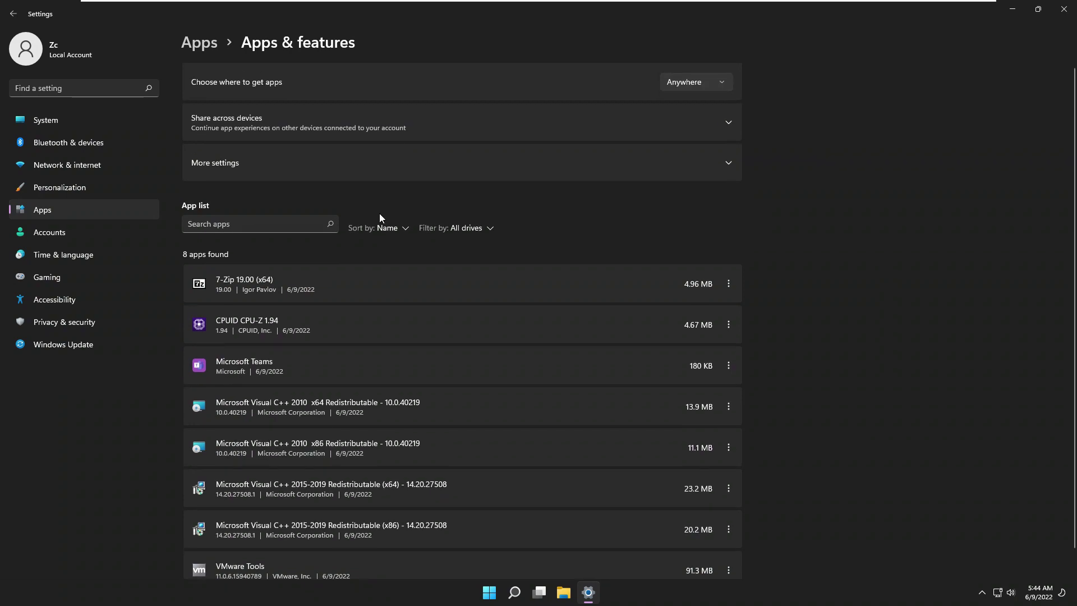
pyautogui.click(102, 216)
pyautogui.click(196, 320)
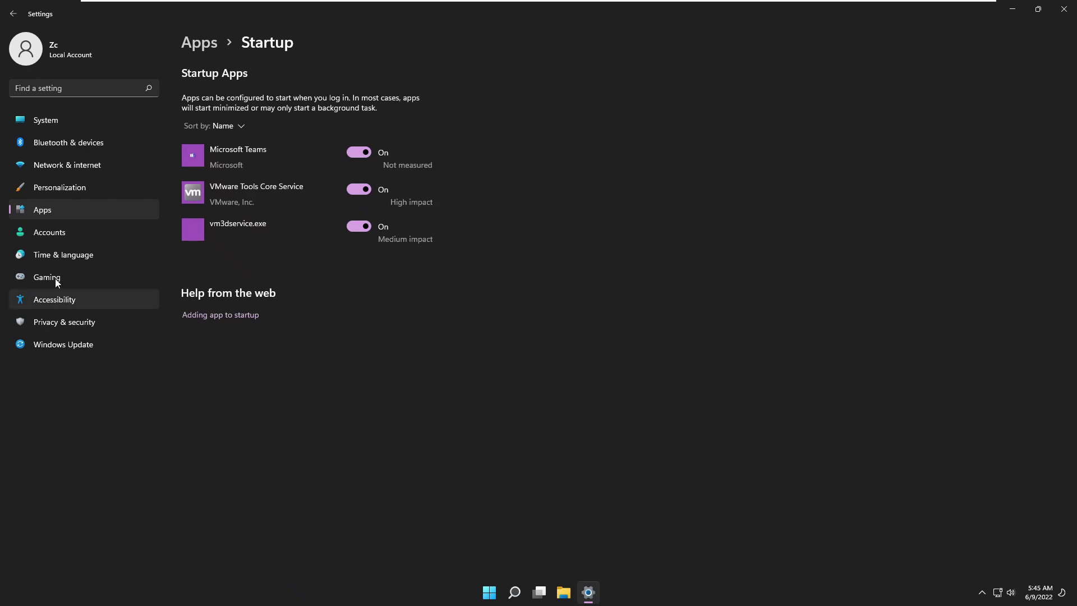
# - Look through the Accounts, Time & language and Gaming settings, including the Language & region page
pyautogui.click(55, 235)
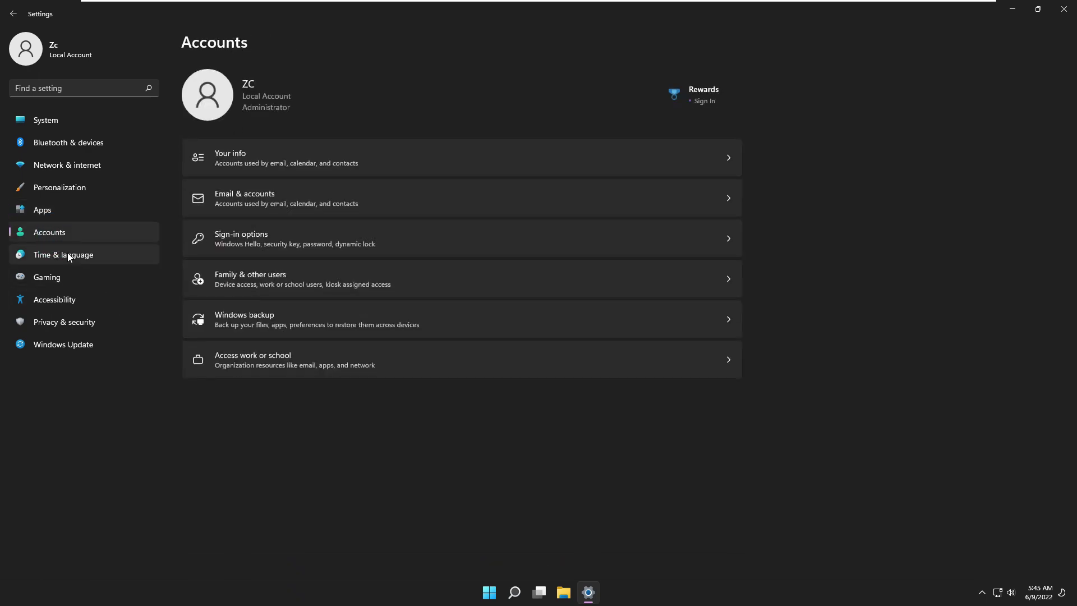
pyautogui.click(67, 255)
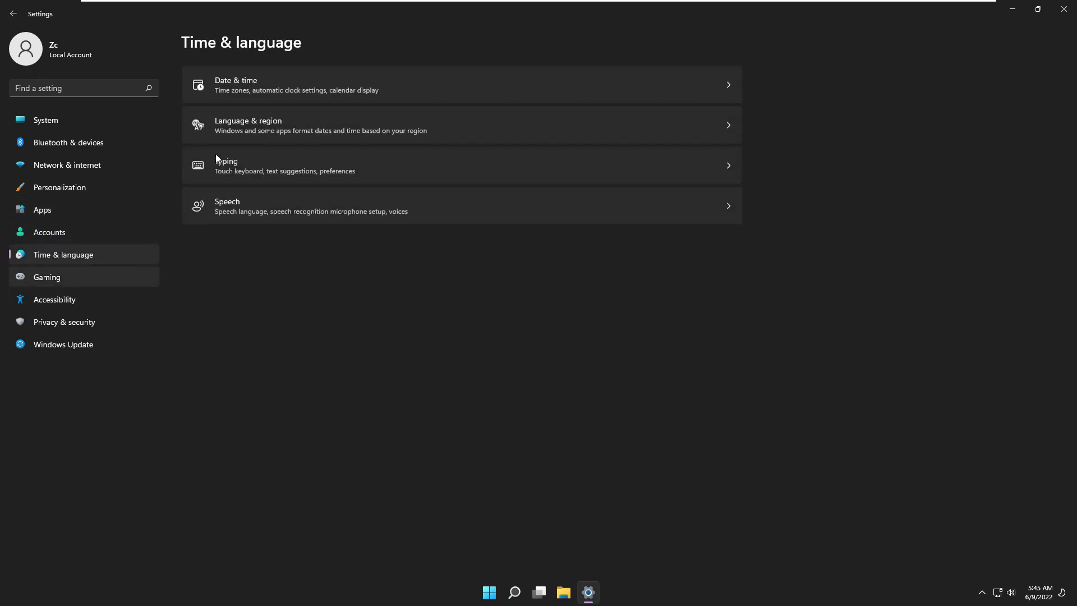
pyautogui.click(245, 123)
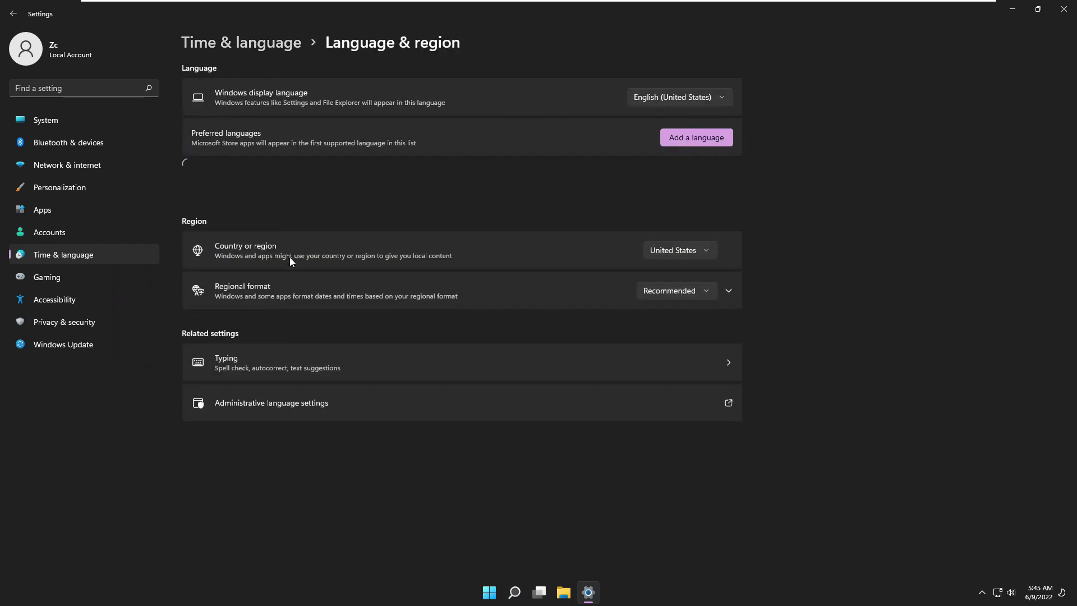
pyautogui.click(106, 276)
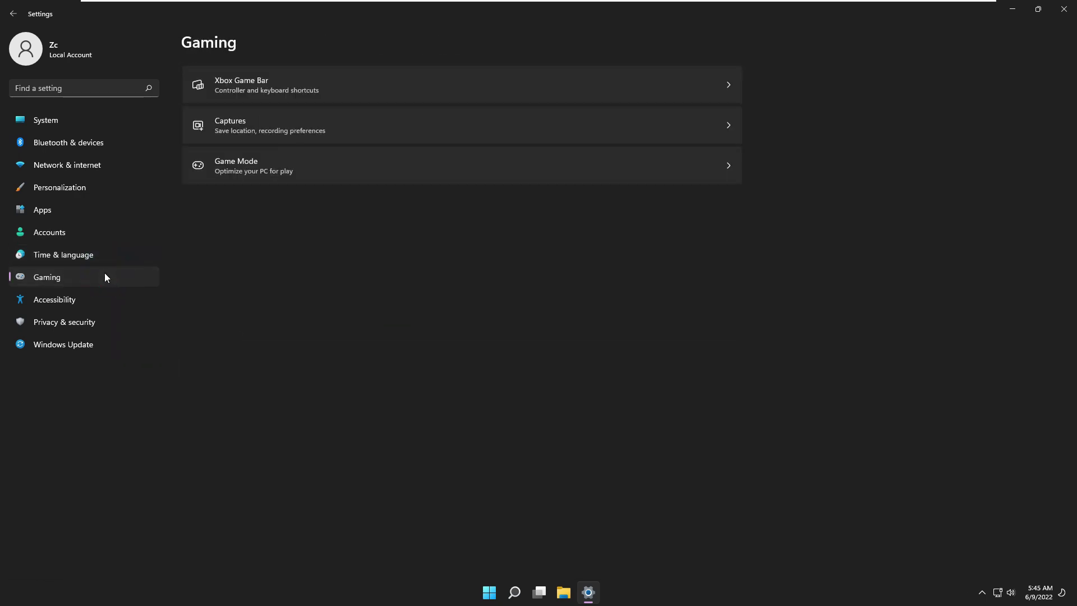
# - Look through the Accessibility, Privacy & security and Windows Update settings, including the app permissions and pending updates, and minimize Settings
pyautogui.click(111, 301)
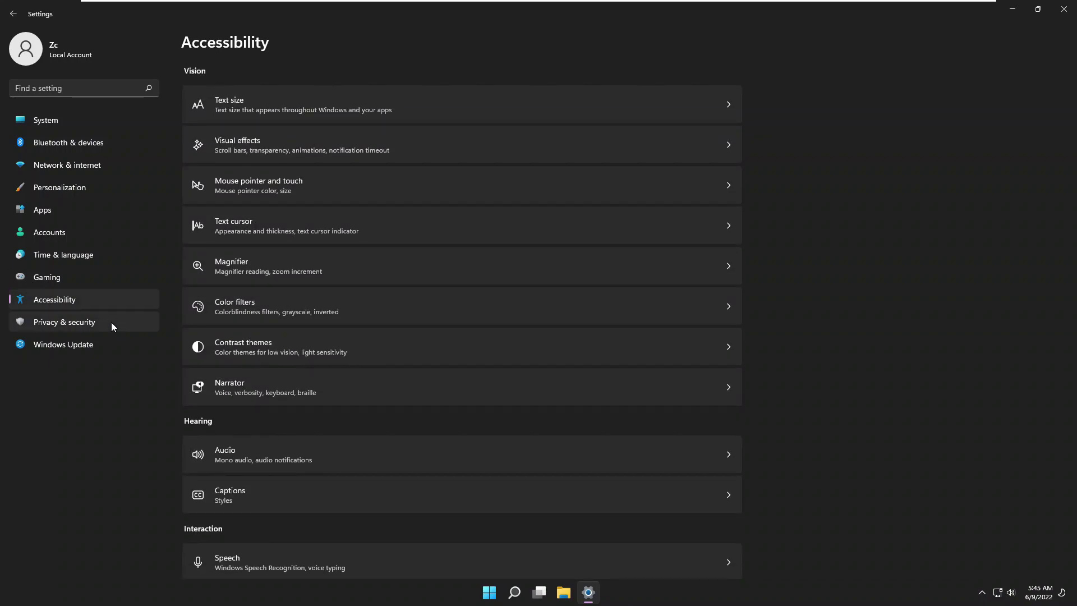
pyautogui.click(111, 326)
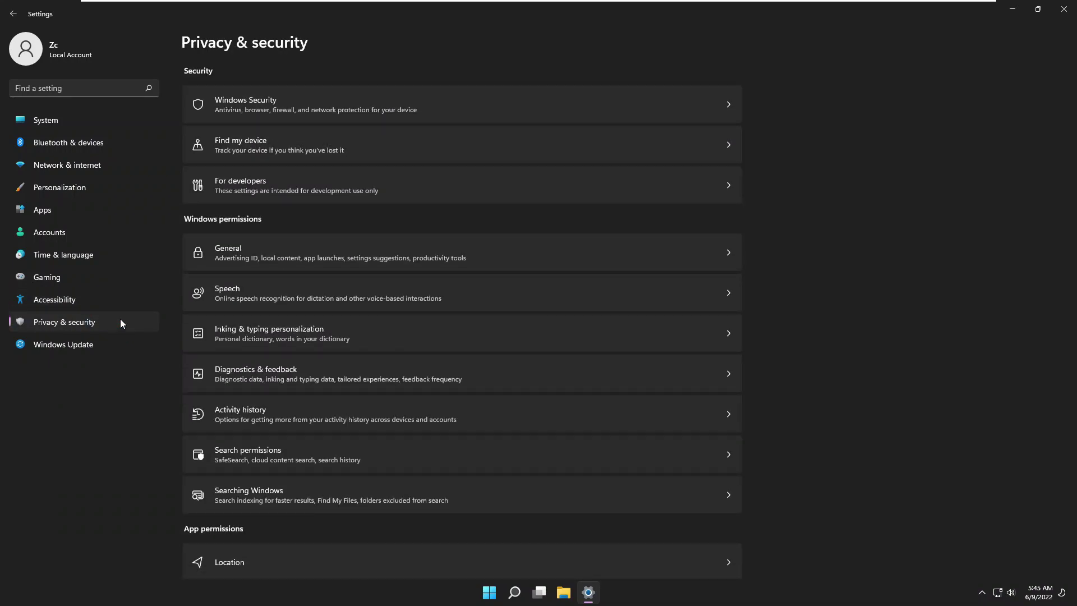
pyautogui.scroll(-5, 316, 319)
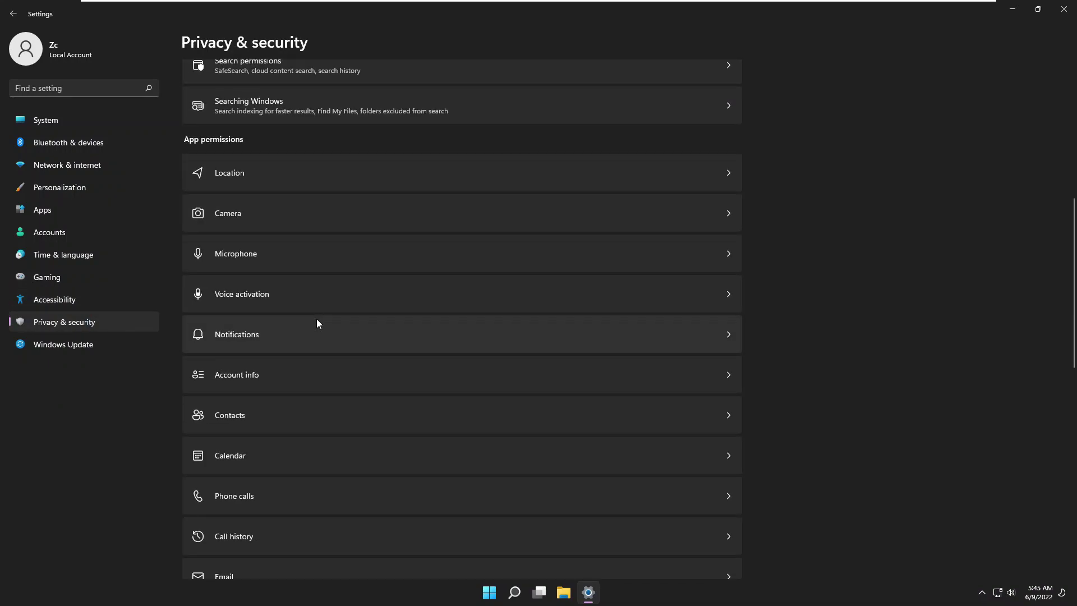
pyautogui.scroll(-10, 316, 320)
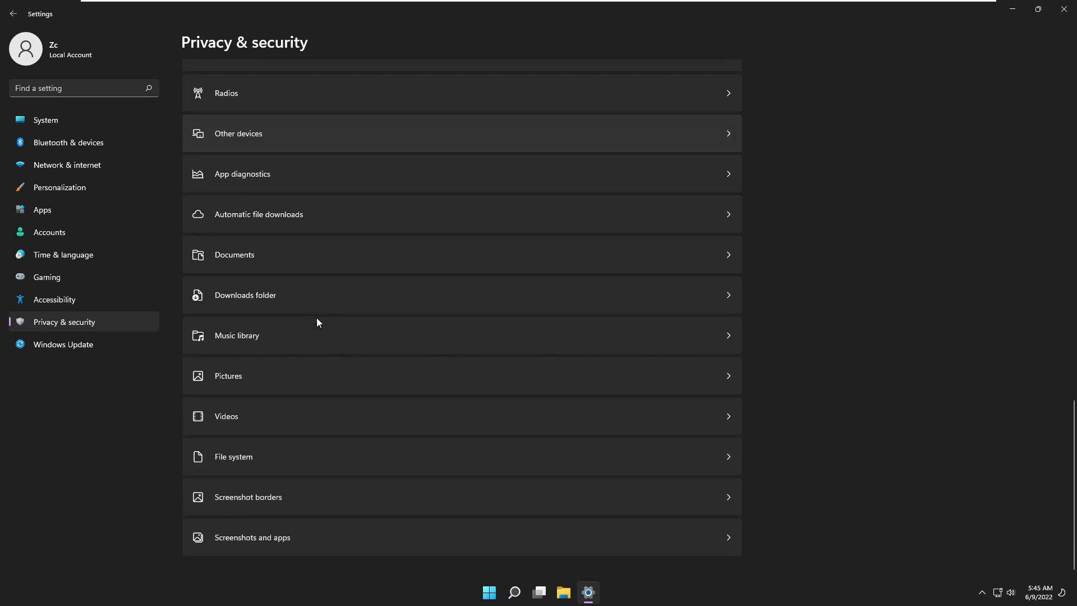
pyautogui.click(104, 343)
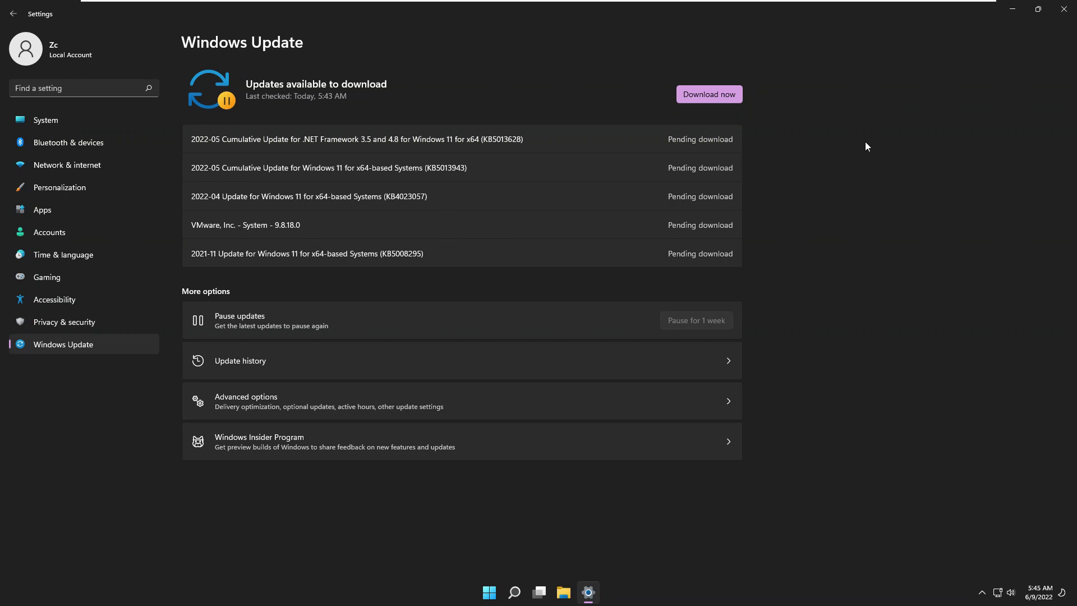
pyautogui.click(1013, 10)
pyautogui.moveTo(599, 585)
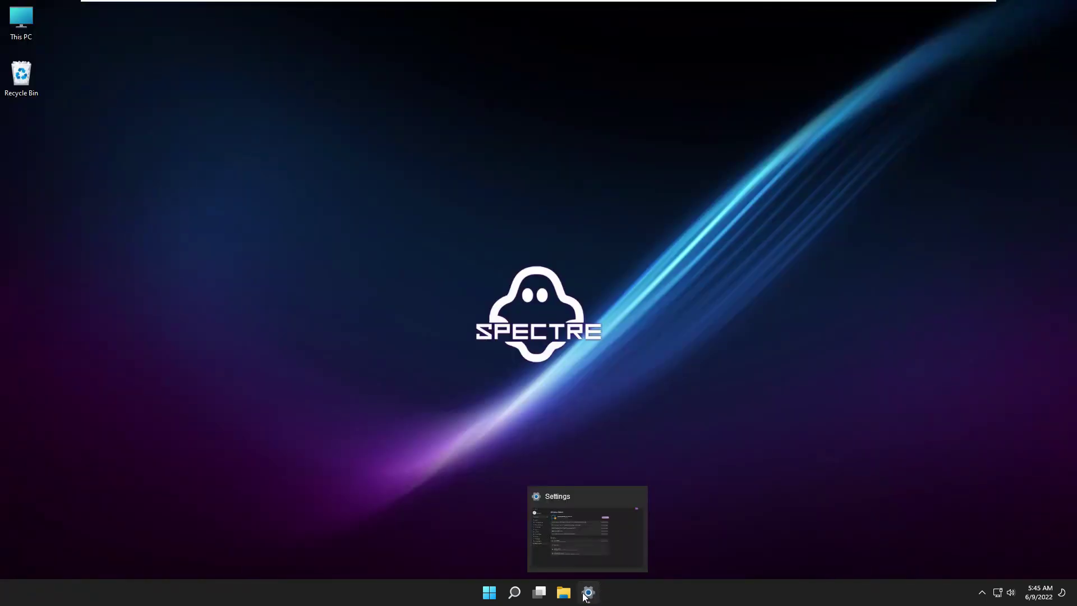
# - Open Task Manager from the Windows search and show it maximized with full details
pyautogui.click(489, 592)
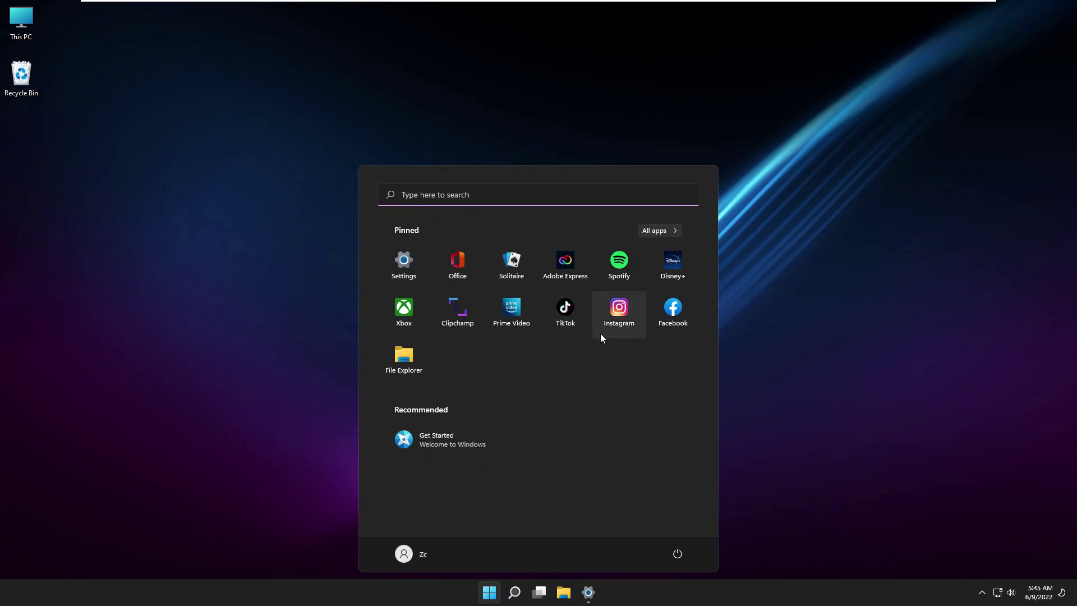
pyautogui.rightClick(634, 592)
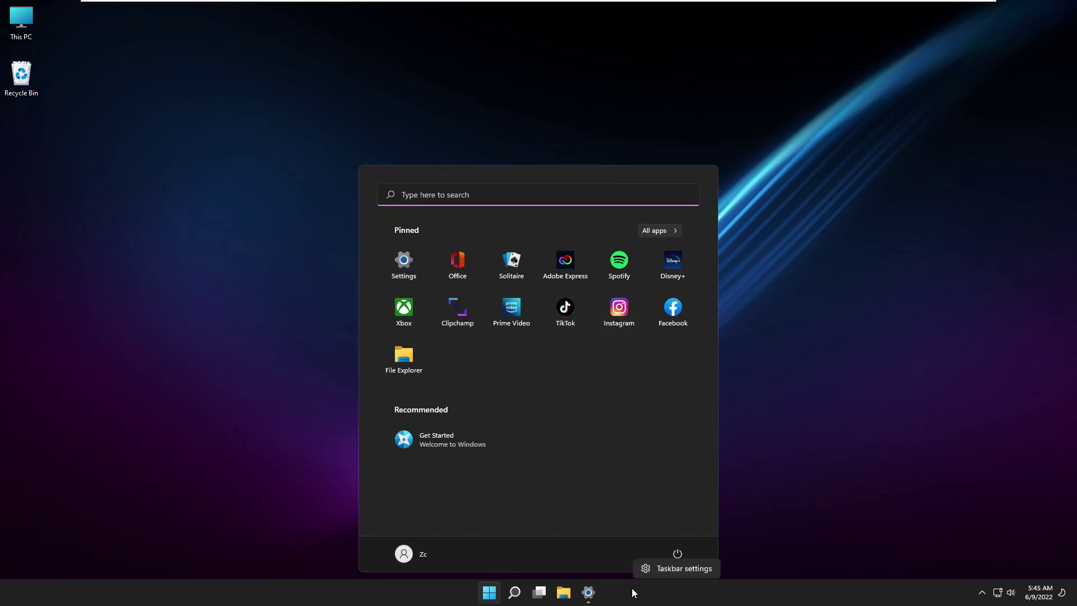
pyautogui.click(513, 194)
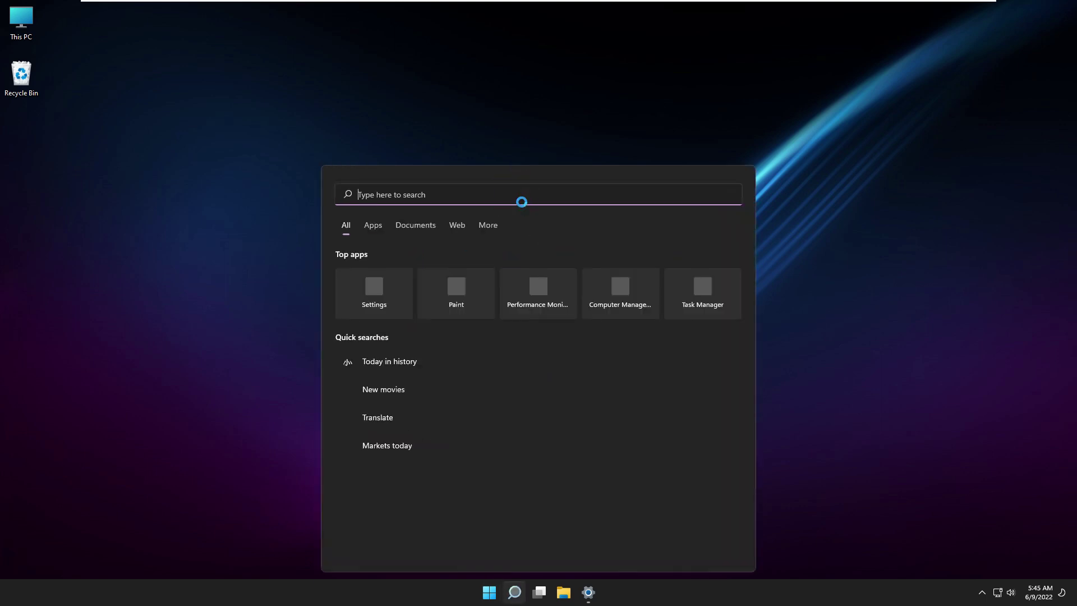
pyautogui.click(691, 282)
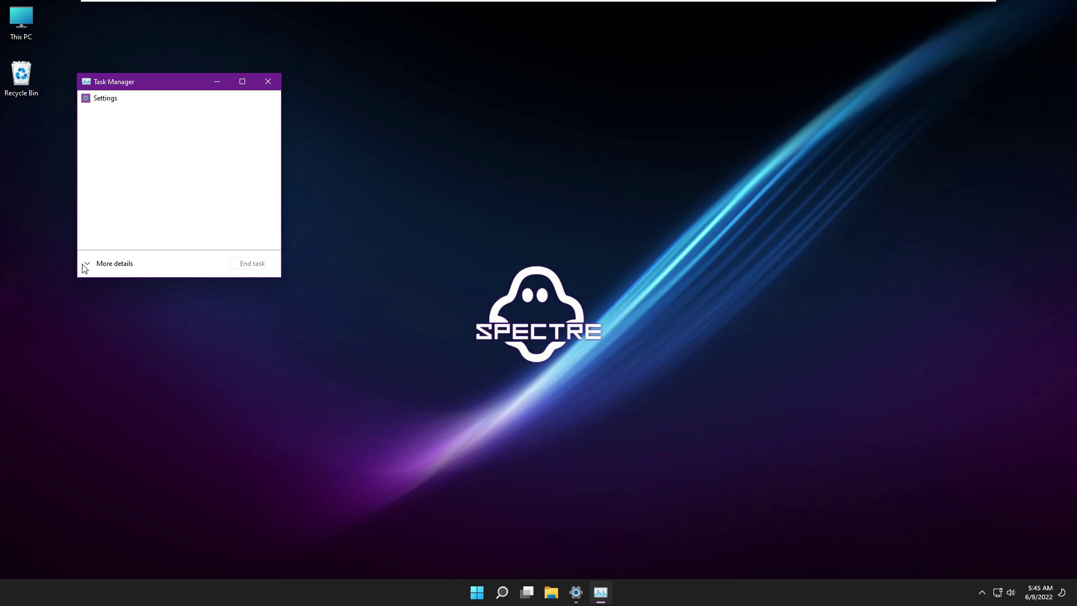
pyautogui.click(84, 264)
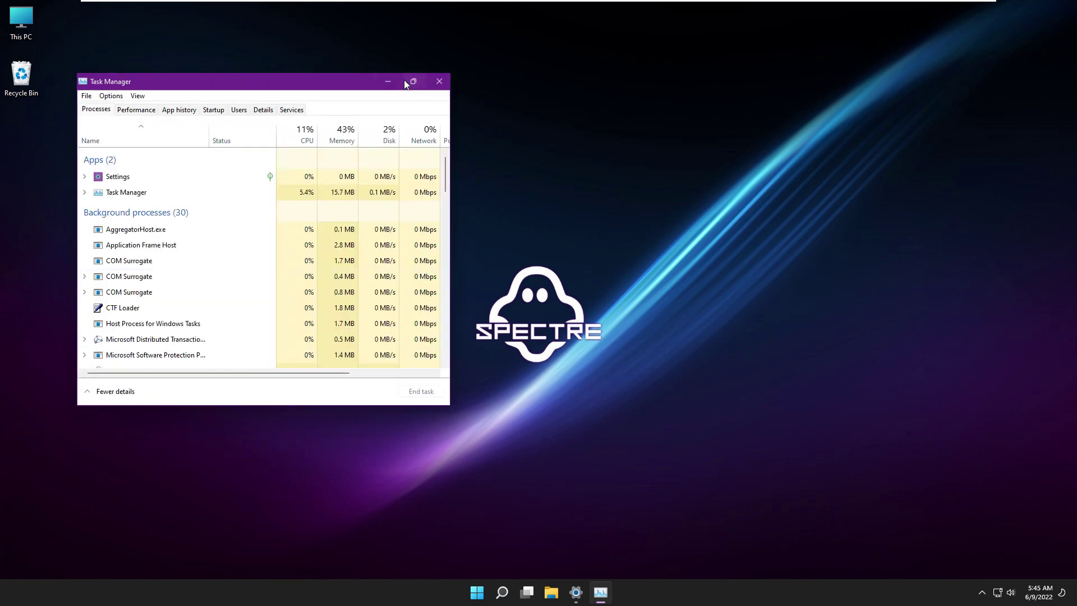
pyautogui.click(405, 81)
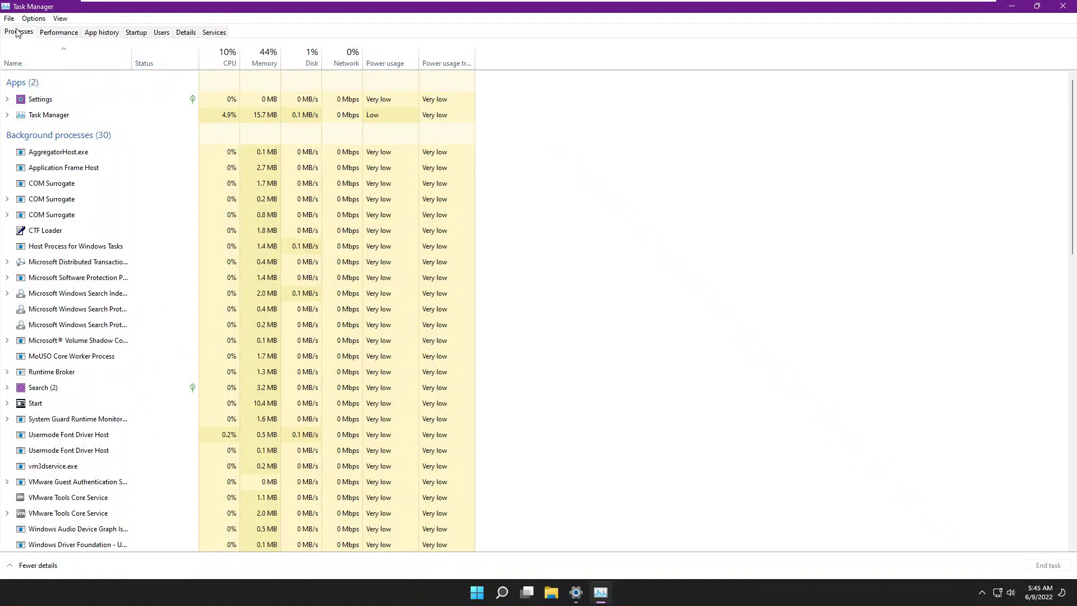
# - Sort the running processes by CPU and memory, and examine the CPU, memory, disk and Ethernet performance graphs
pyautogui.click(229, 61)
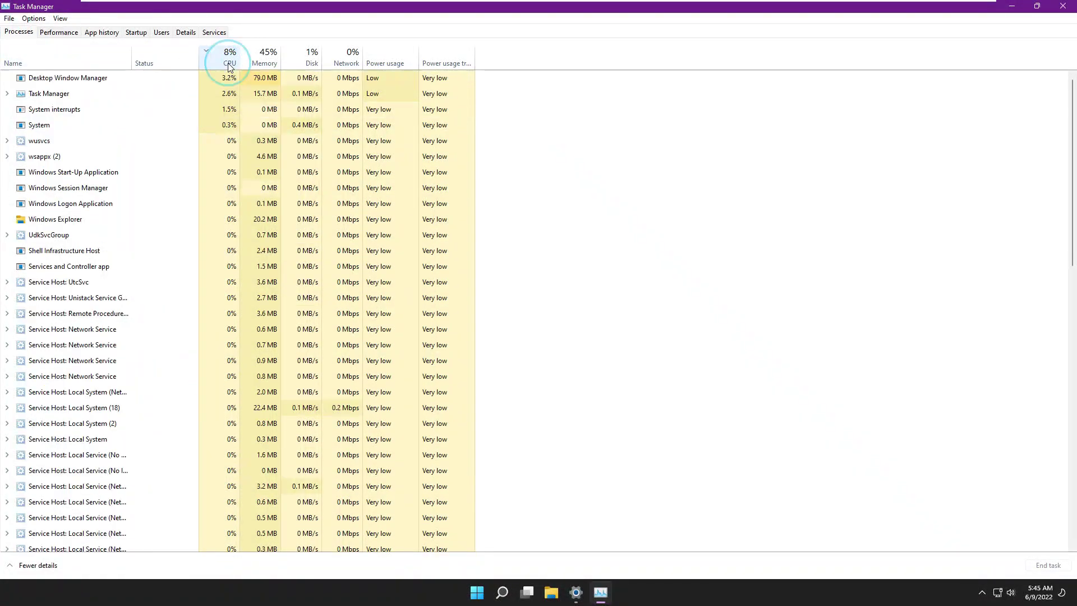
pyautogui.click(263, 62)
pyautogui.click(64, 35)
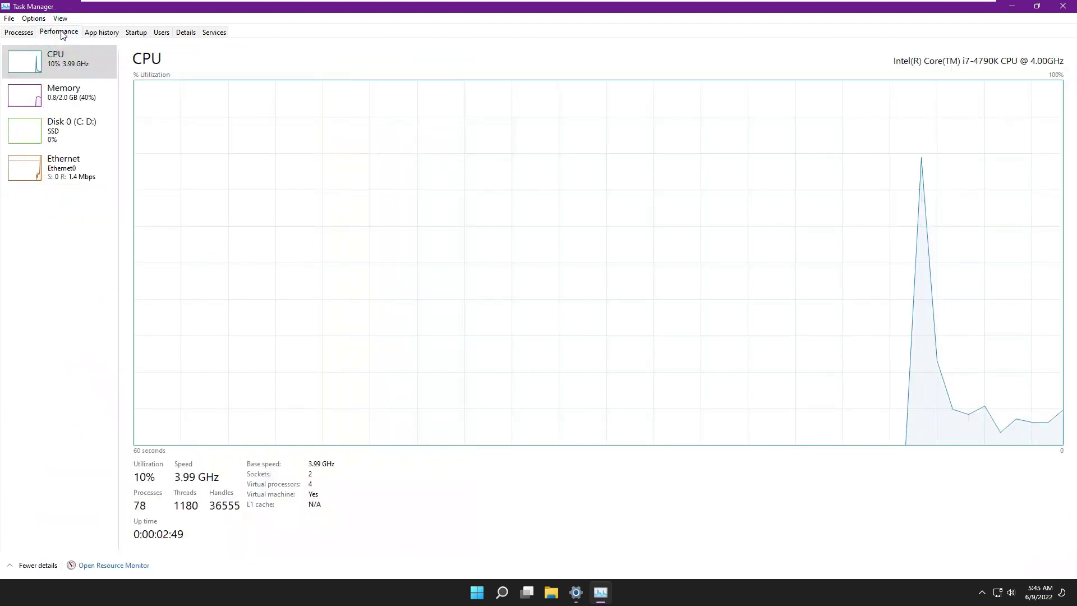
pyautogui.click(109, 76)
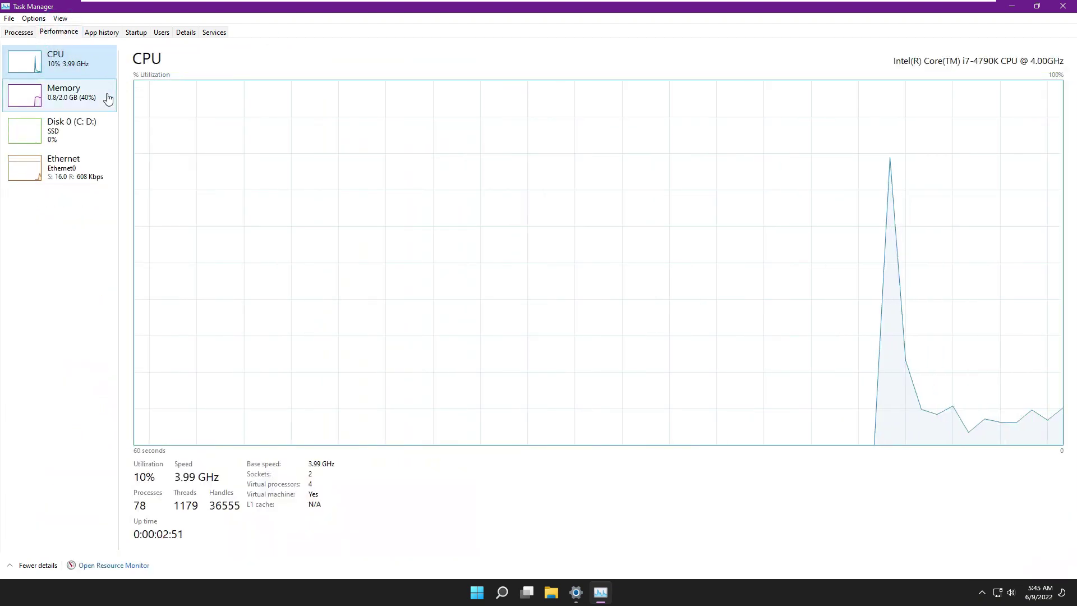
pyautogui.click(107, 98)
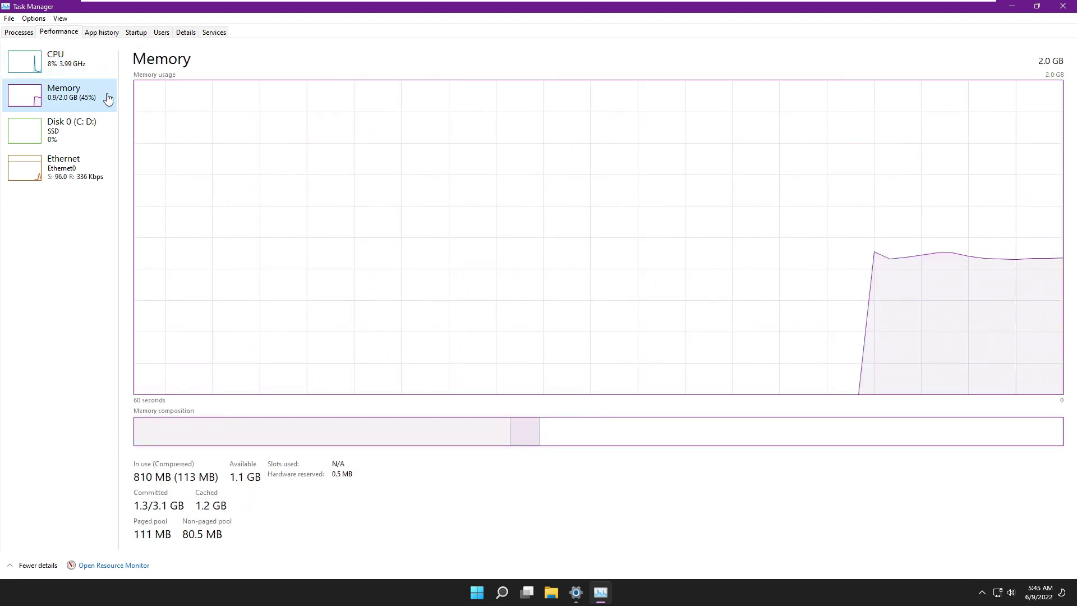
pyautogui.click(95, 130)
pyautogui.click(99, 163)
# - Review the app history, the startup apps and the processes running under the signed-in user
pyautogui.click(103, 35)
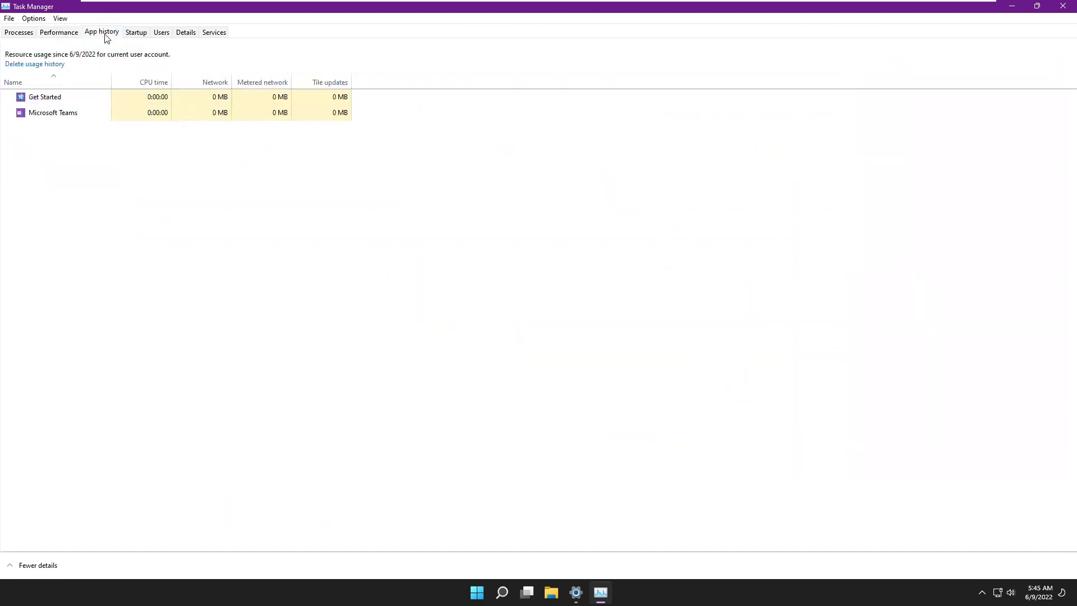
pyautogui.click(136, 33)
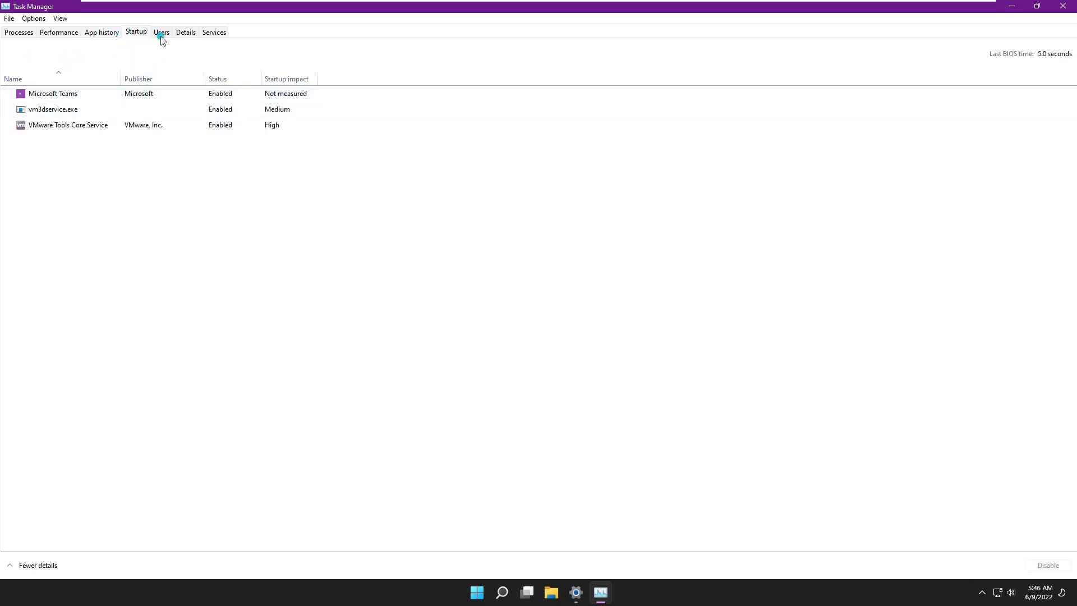
pyautogui.click(162, 34)
pyautogui.click(6, 78)
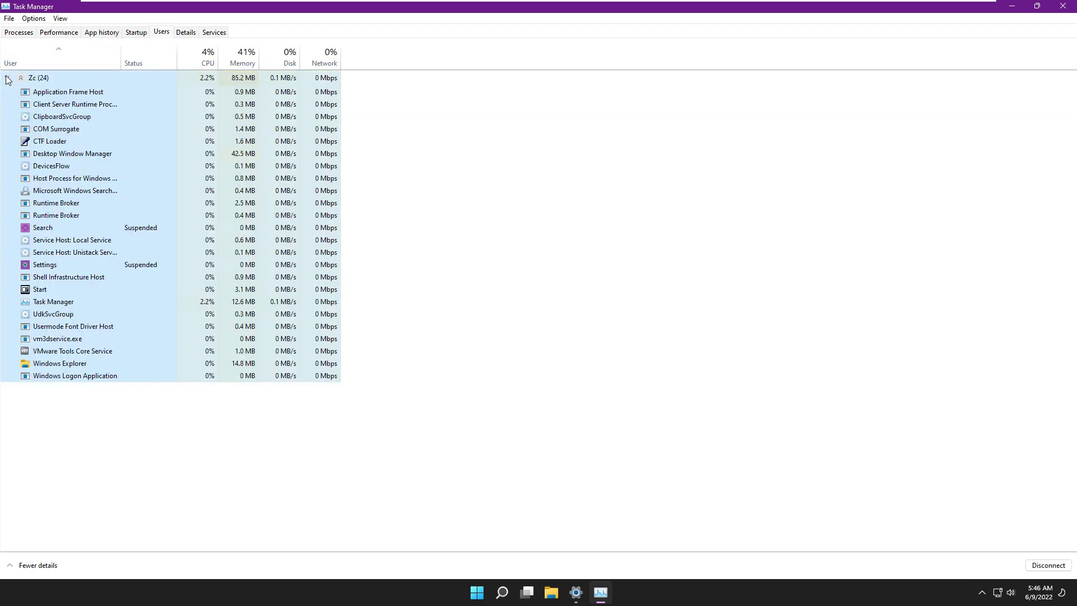
# - Look through the detailed process list and the full list of Windows services in Task Manager
pyautogui.click(184, 33)
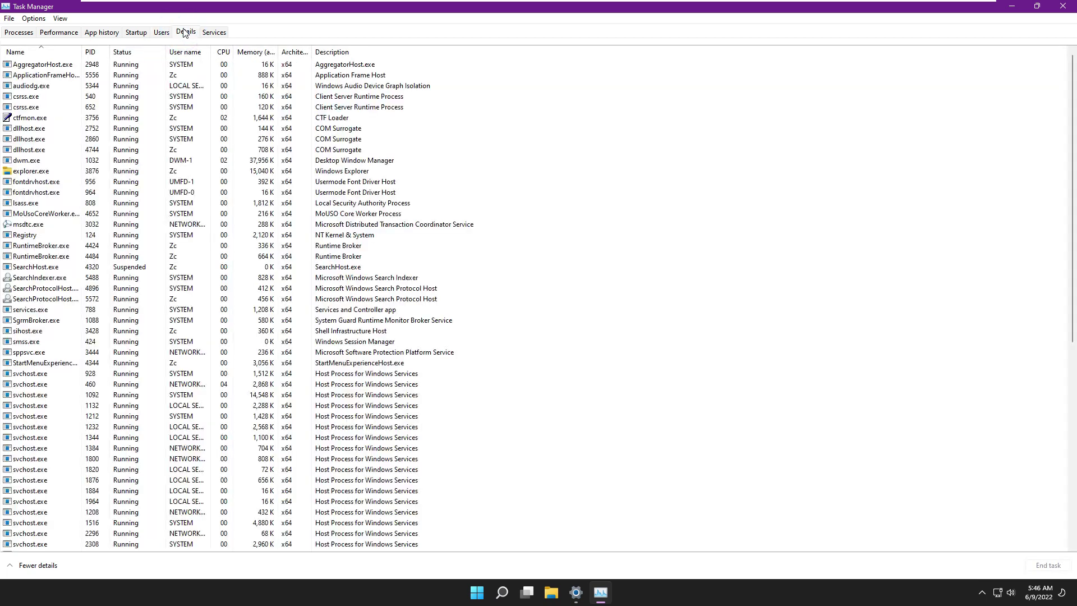
pyautogui.scroll(-10, 255, 217)
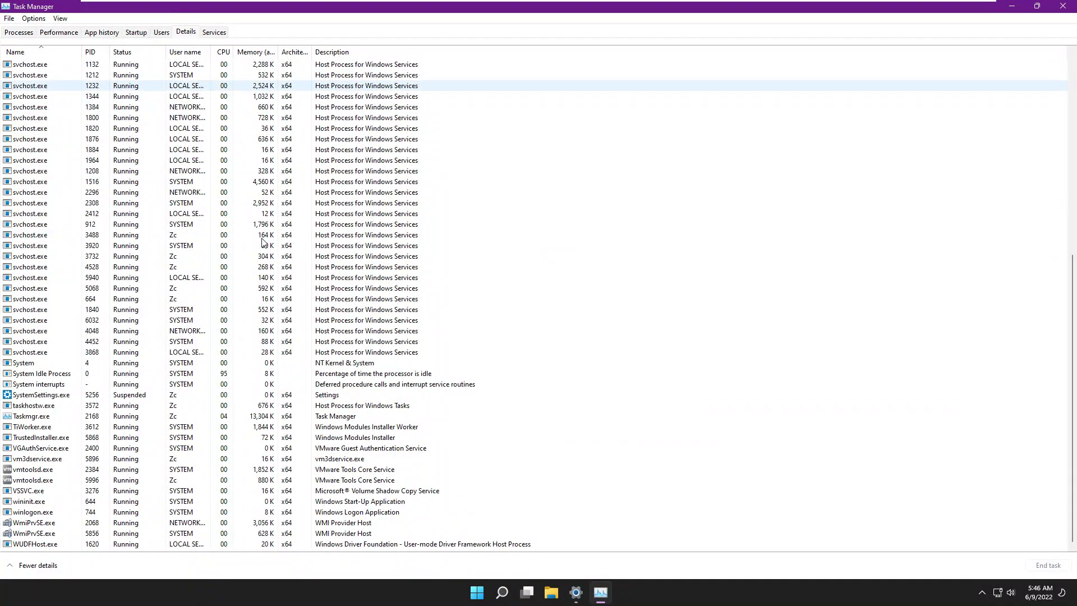
pyautogui.click(214, 32)
pyautogui.scroll(-20, 308, 277)
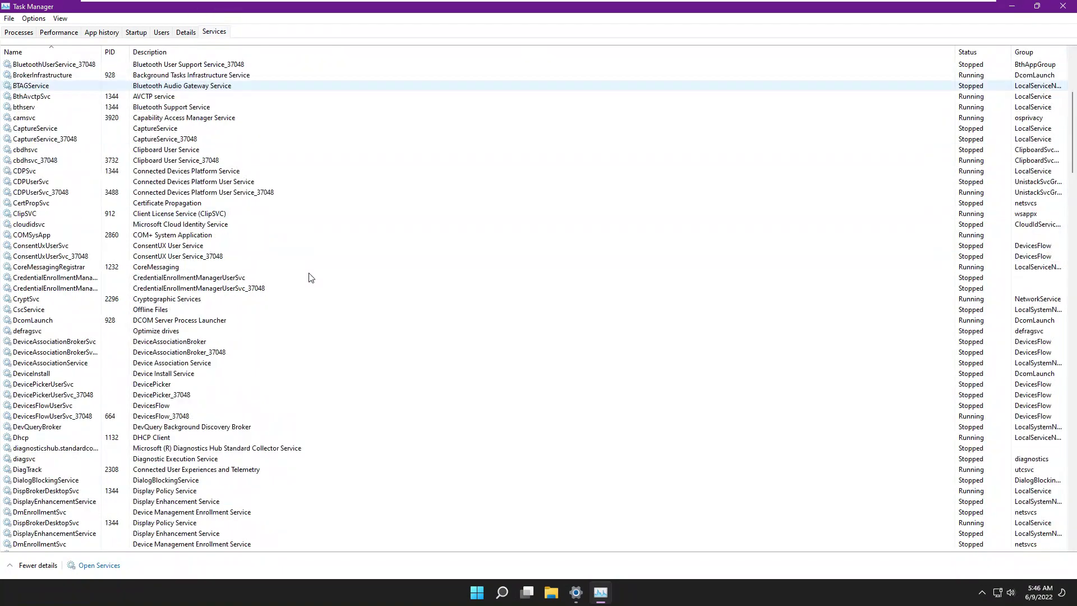
pyautogui.scroll(-20, 310, 277)
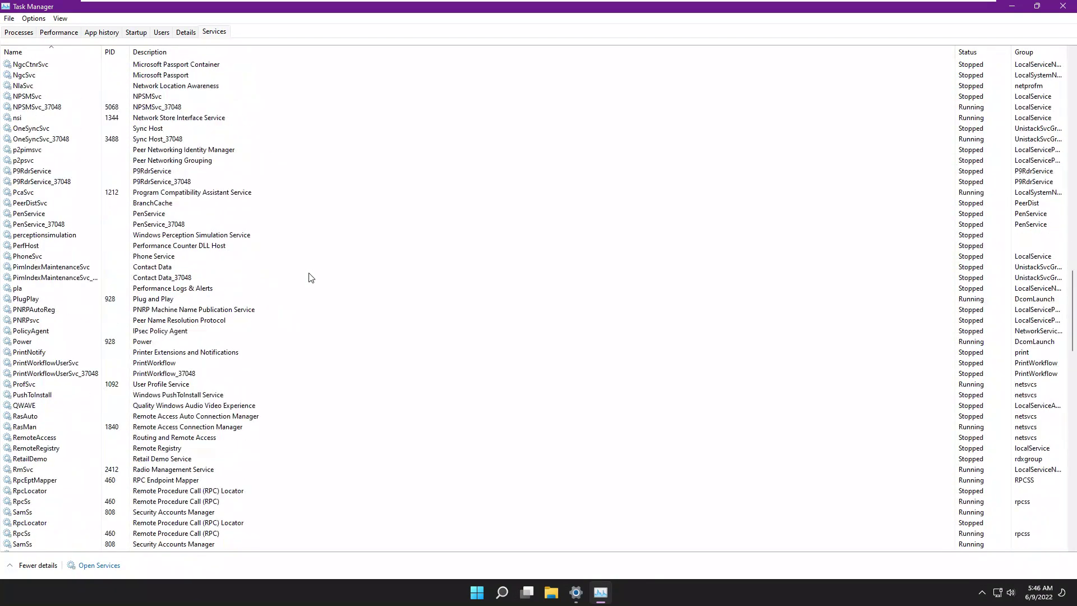
pyautogui.scroll(-9, 311, 277)
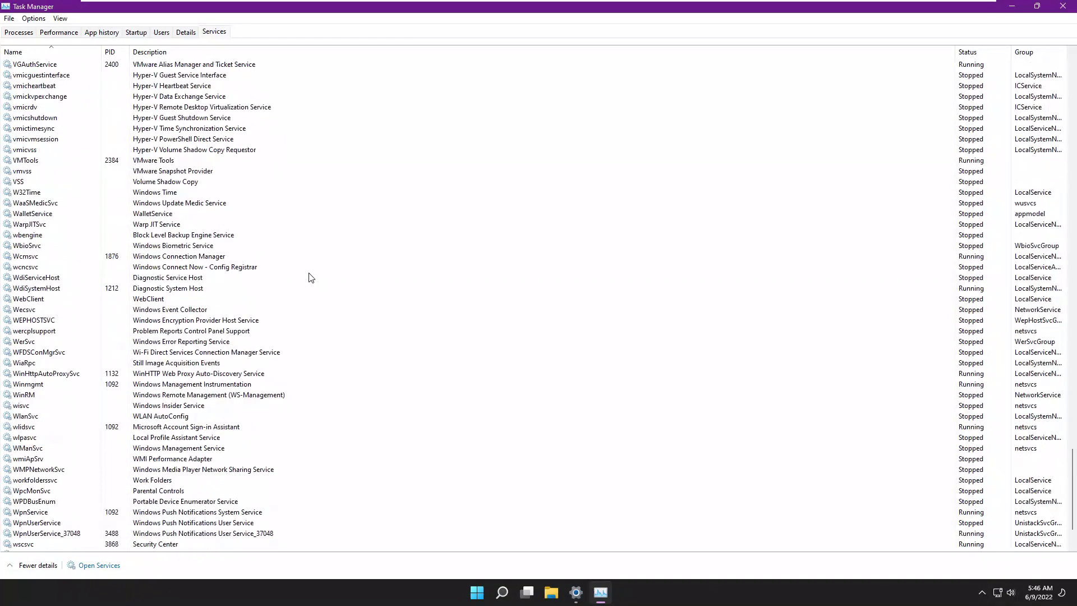
# - Show the memory performance graph and restore Task Manager to a smaller window at the side of the desktop
pyautogui.click(52, 35)
pyautogui.click(84, 87)
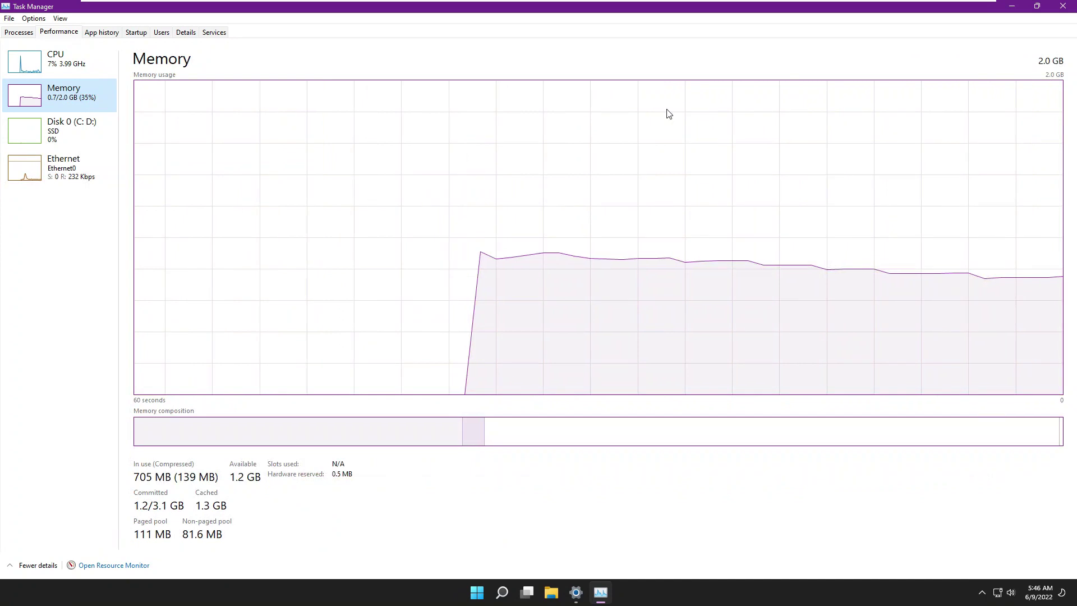
pyautogui.click(1036, 6)
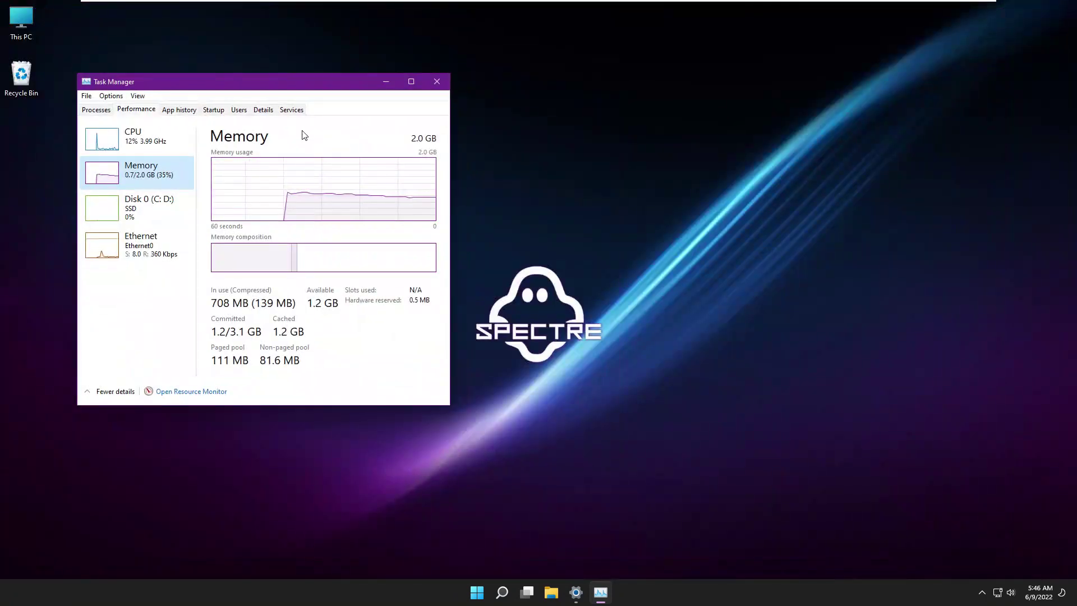
pyautogui.moveTo(280, 89); pyautogui.dragTo(236, 125)
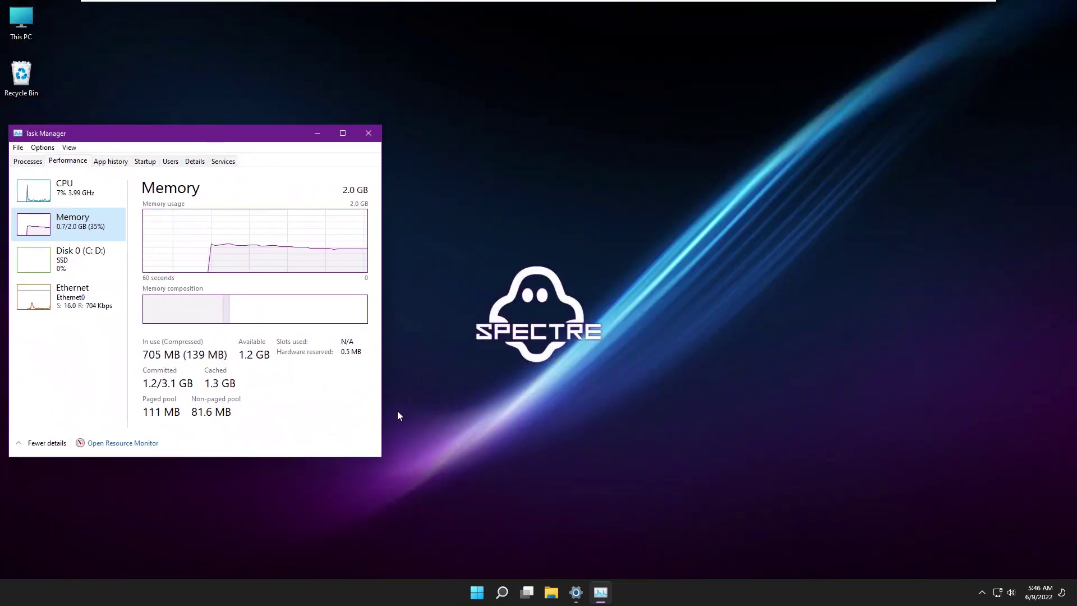
# - Mount the Adobe Master Collection 2022 disc image from DATA (D:) and run its autoplay.exe, minimizing File Explorer
pyautogui.click(547, 593)
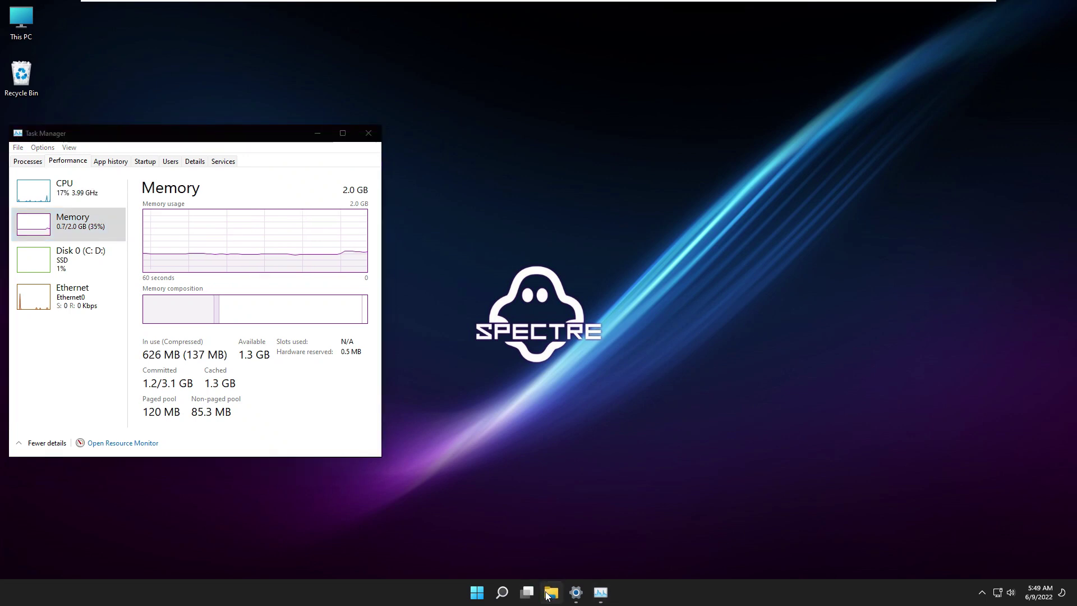
pyautogui.moveTo(389, 124); pyautogui.dragTo(550, 129)
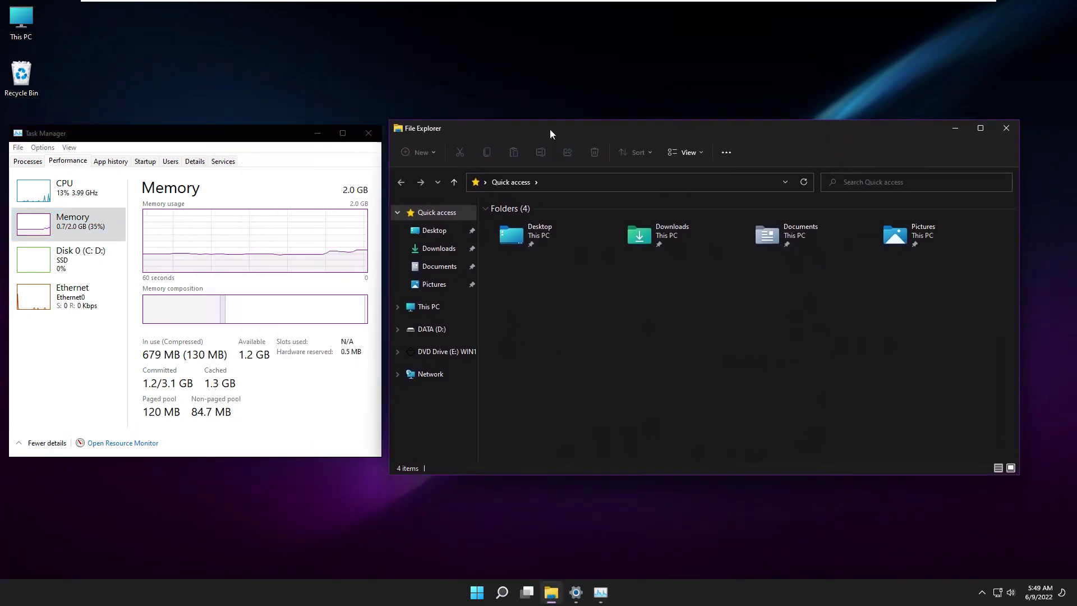
pyautogui.click(435, 330)
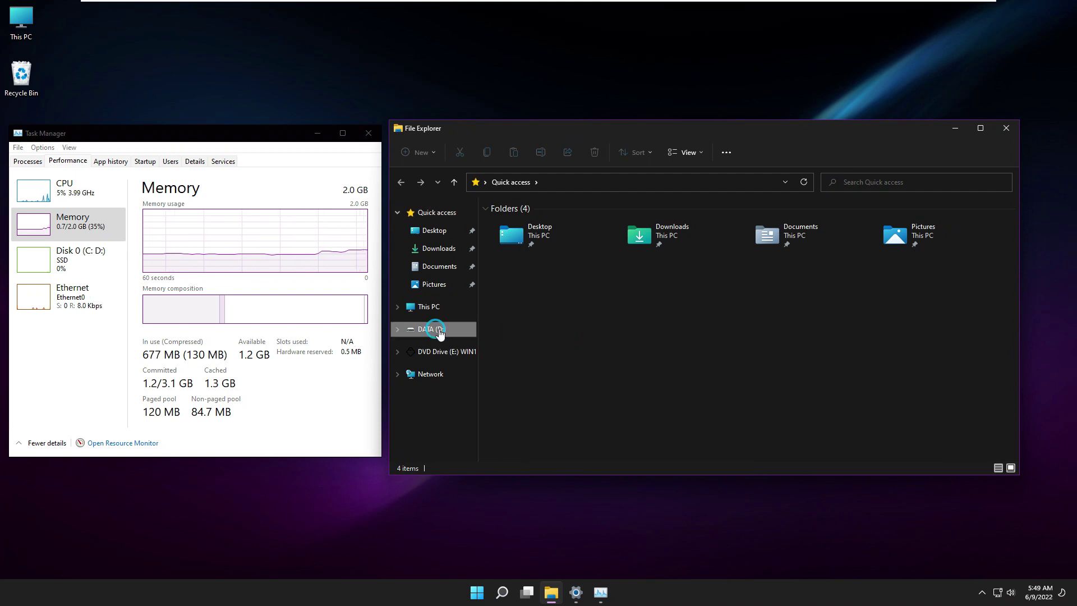
pyautogui.doubleClick(543, 240)
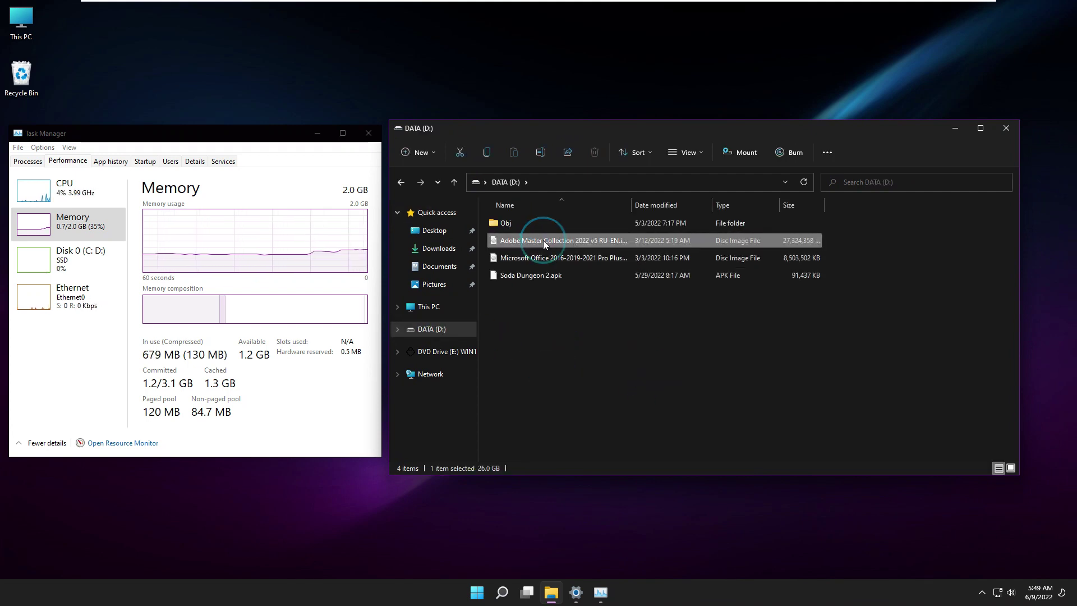
pyautogui.doubleClick(534, 257)
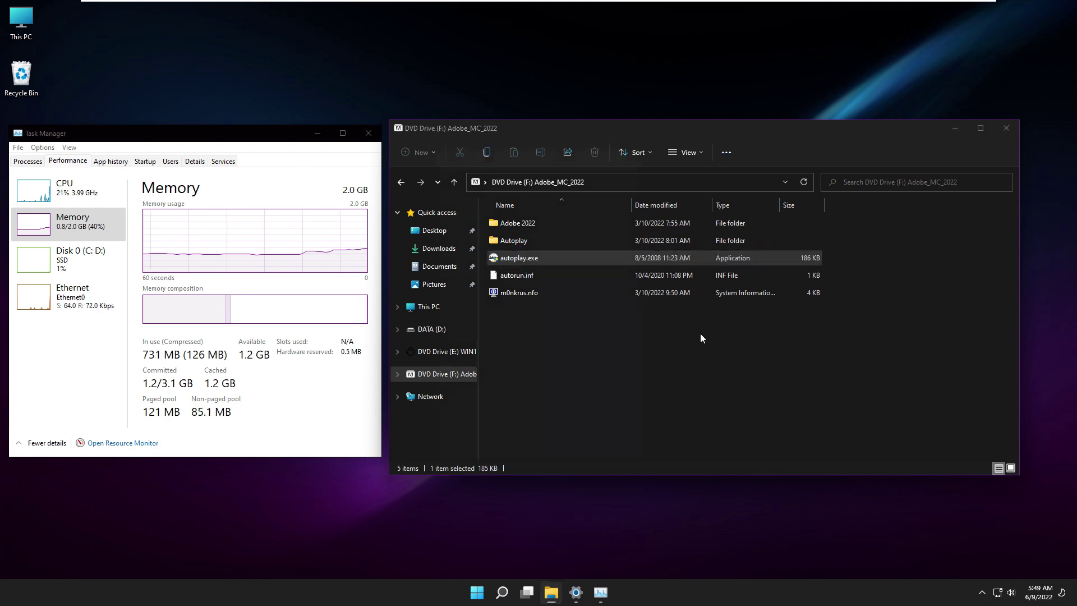
pyautogui.click(955, 128)
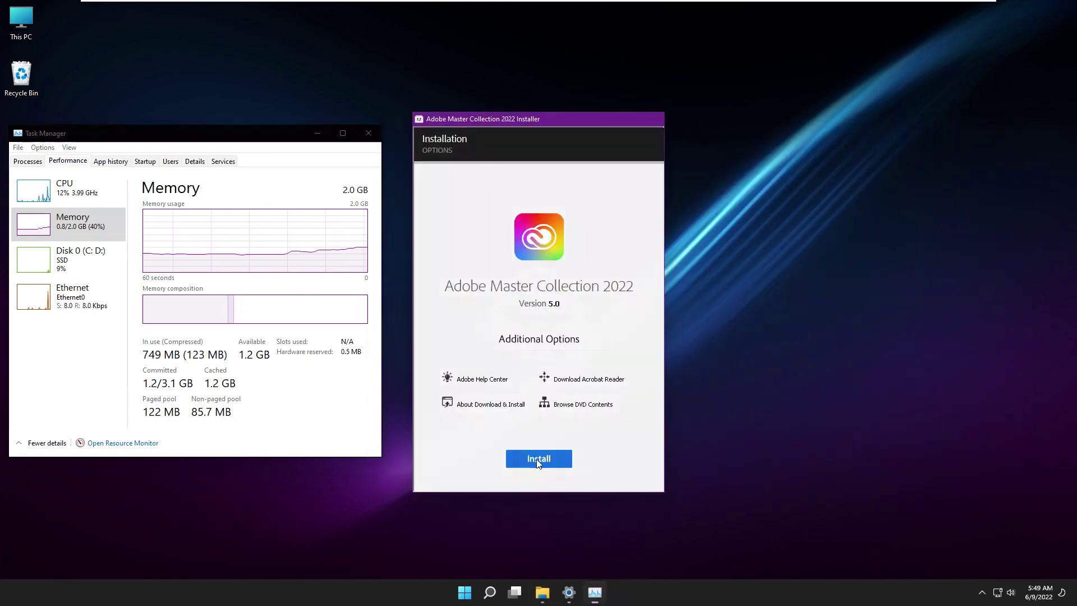
# - Start the Adobe Master Collection 2022 installation and select only Adobe Acrobat Pro DC 64-bit and Adobe Photoshop 2022
pyautogui.click(537, 461)
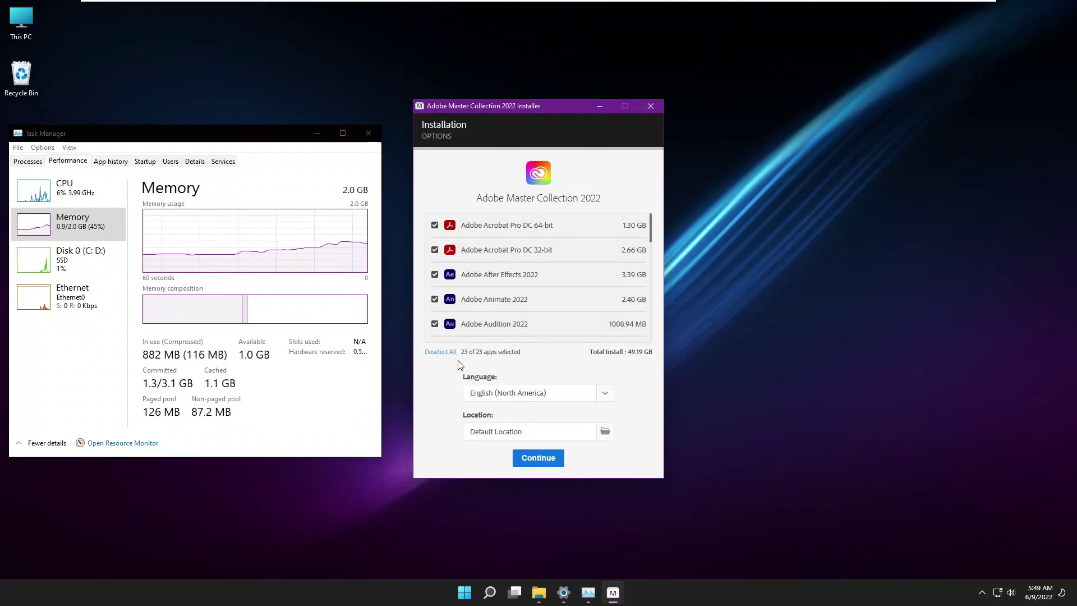
pyautogui.click(441, 352)
pyautogui.click(435, 226)
pyautogui.scroll(-5, 471, 283)
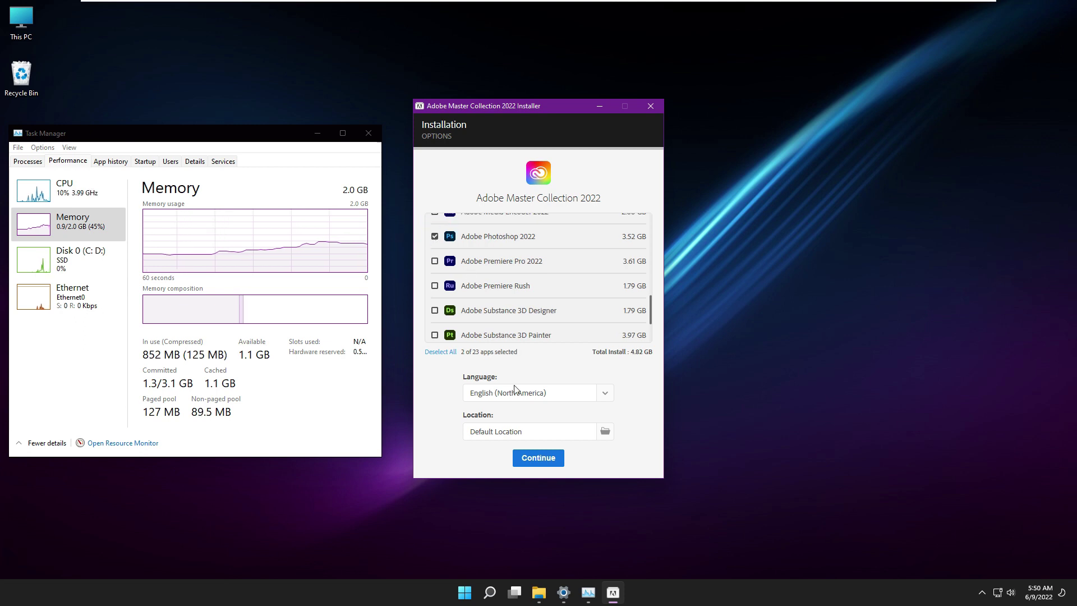
# - Install the selected Adobe apps with English (North America) and the default location, and close the finished installer
pyautogui.click(540, 464)
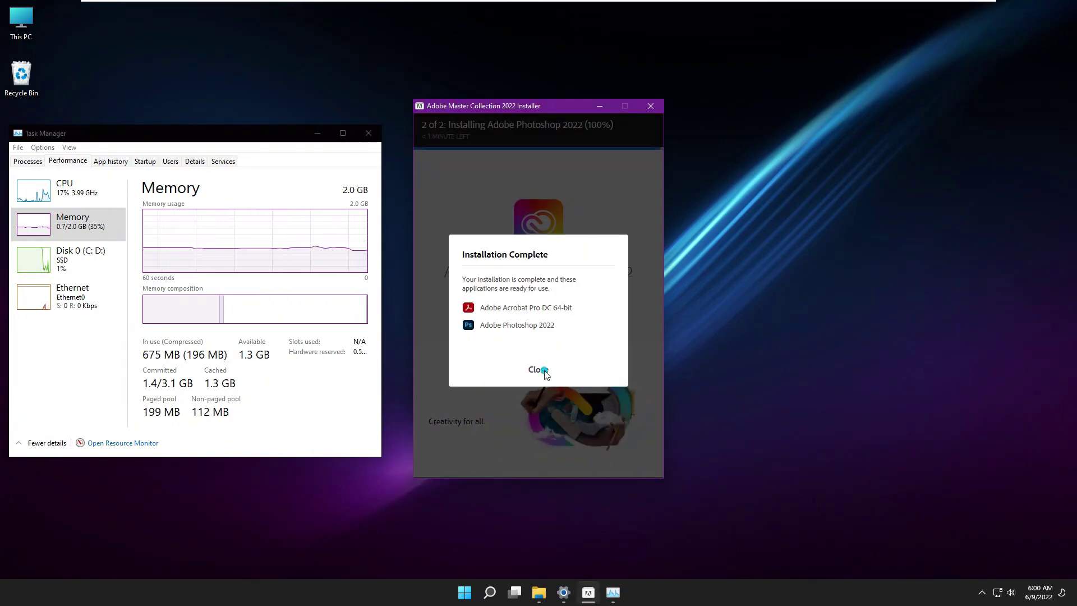
pyautogui.click(542, 371)
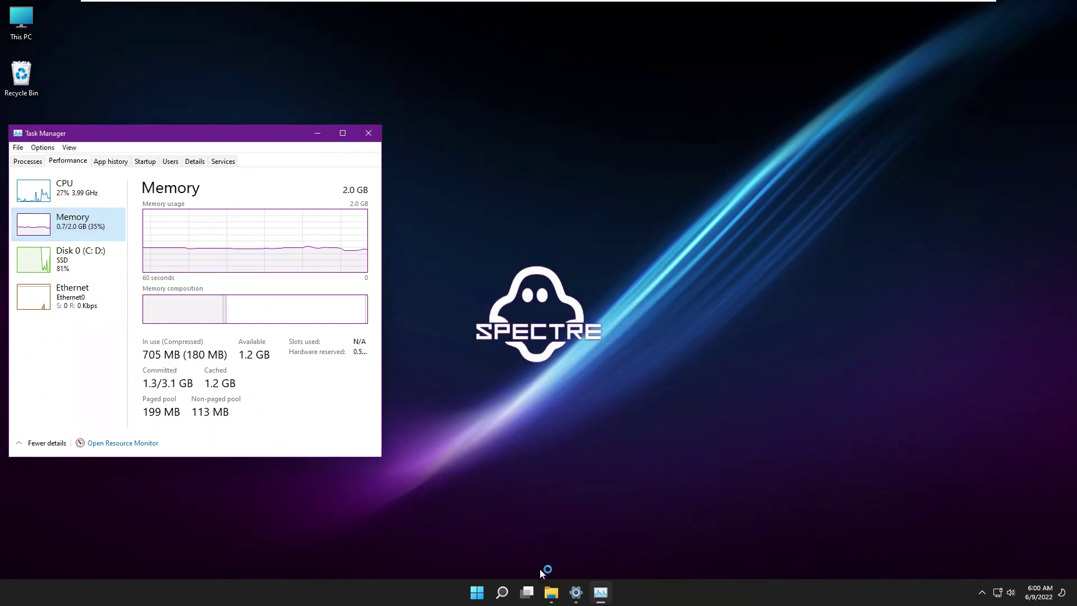
pyautogui.click(551, 592)
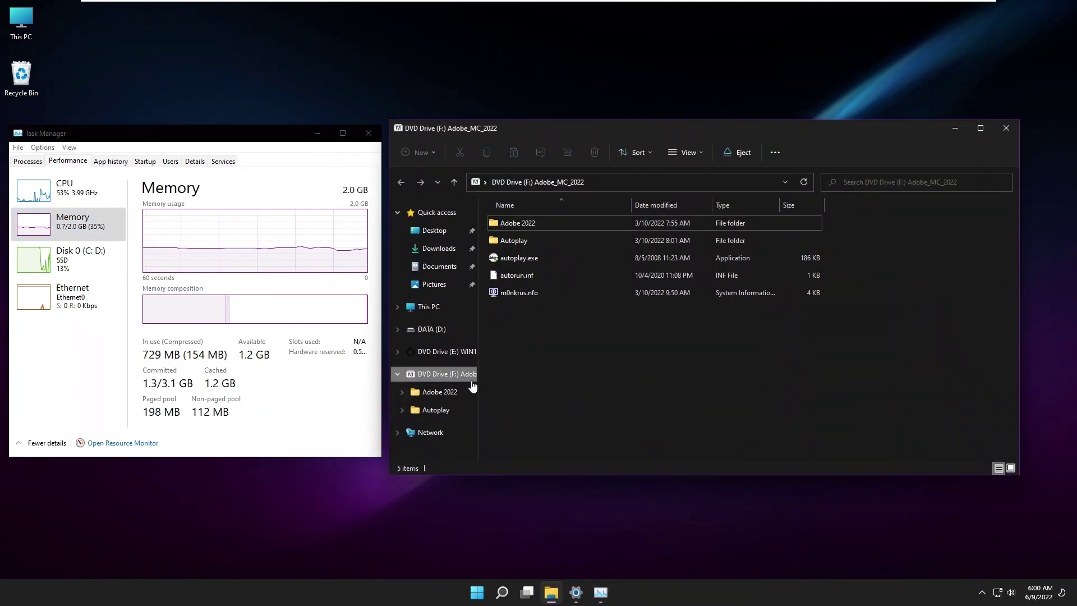
pyautogui.click(452, 330)
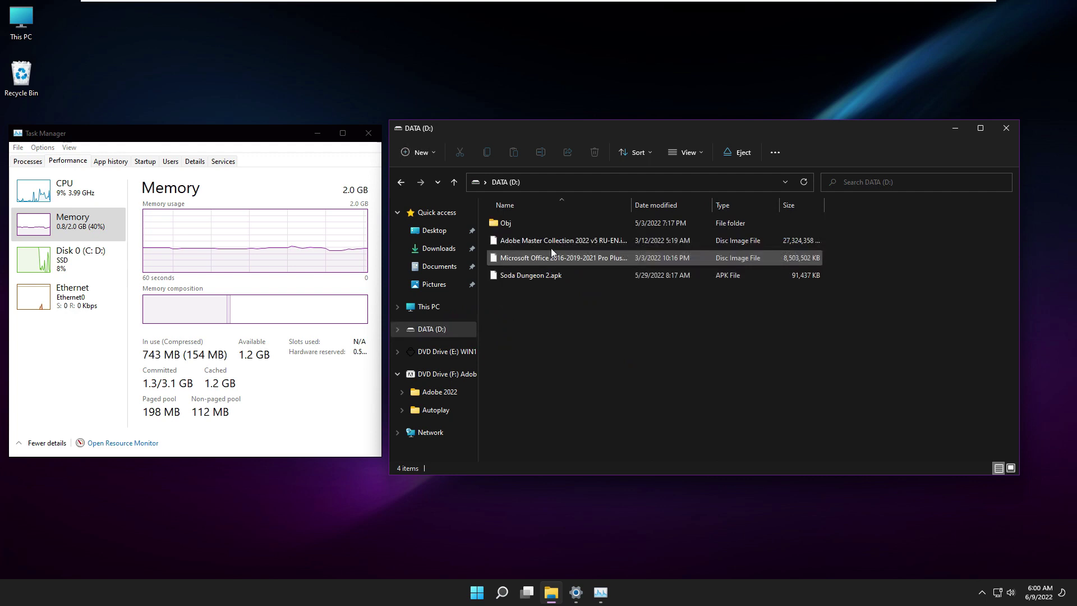
pyautogui.doubleClick(545, 258)
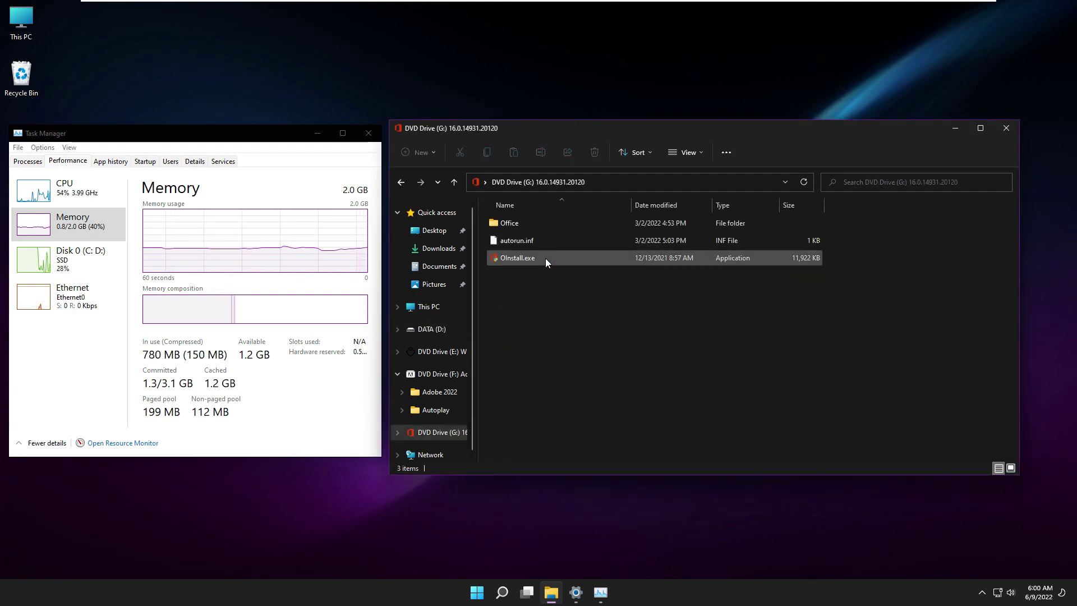
pyautogui.doubleClick(545, 258)
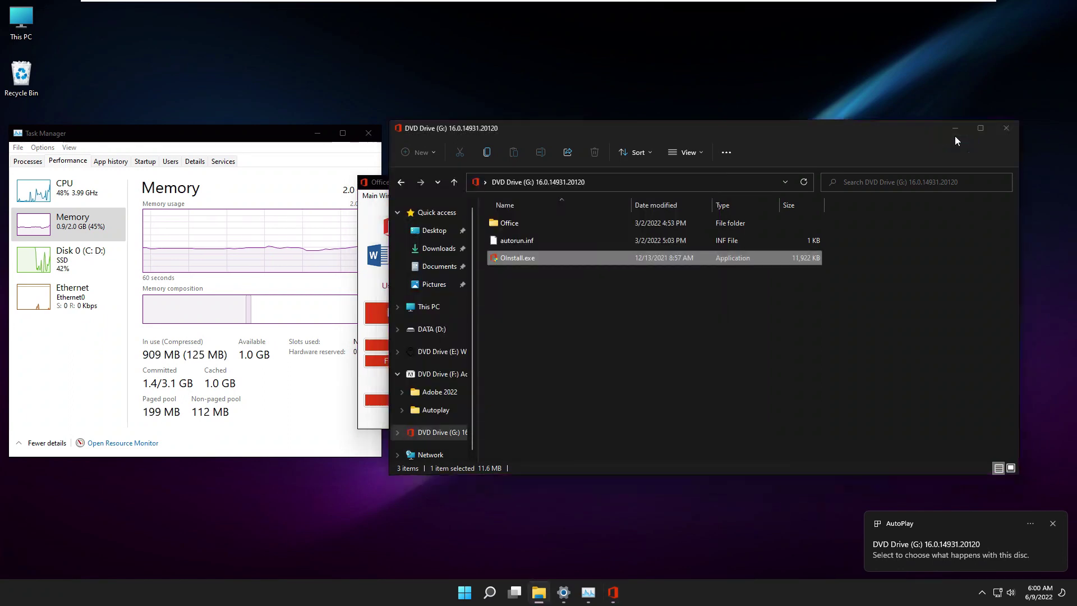
pyautogui.click(954, 128)
# - Install Microsoft Office 2019-2021 as x64 Standard 2021 Volume without single products, and close the completed setup window
pyautogui.click(596, 237)
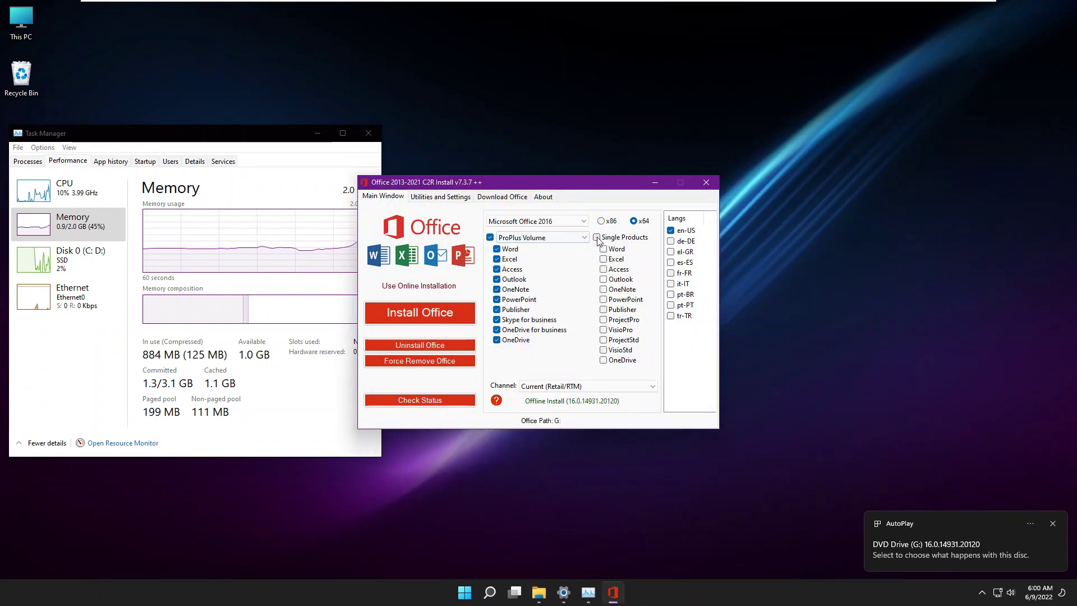
pyautogui.click(545, 220)
pyautogui.click(533, 251)
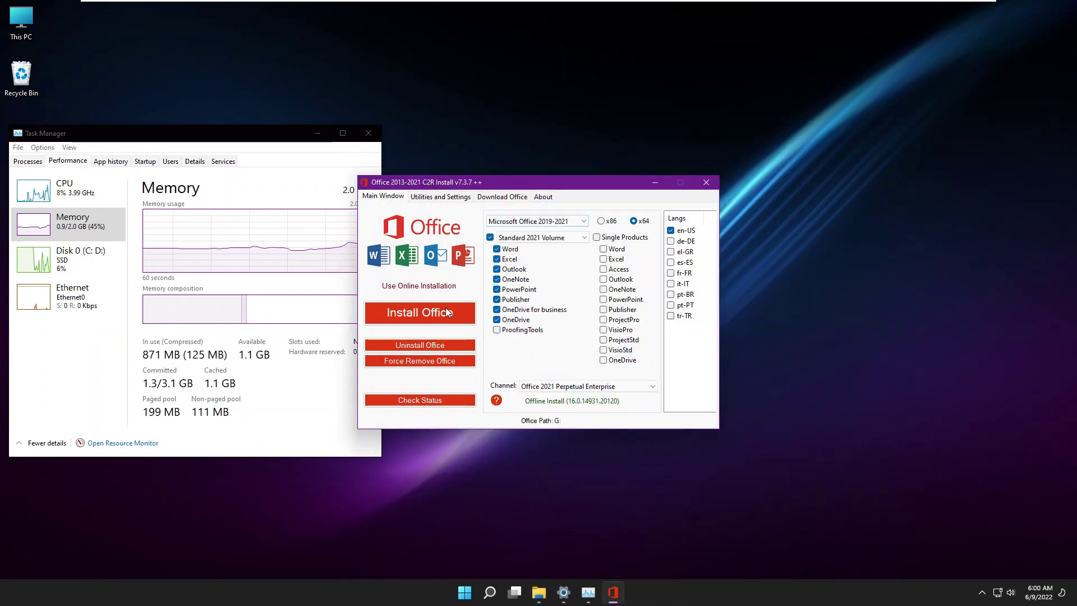
pyautogui.click(435, 313)
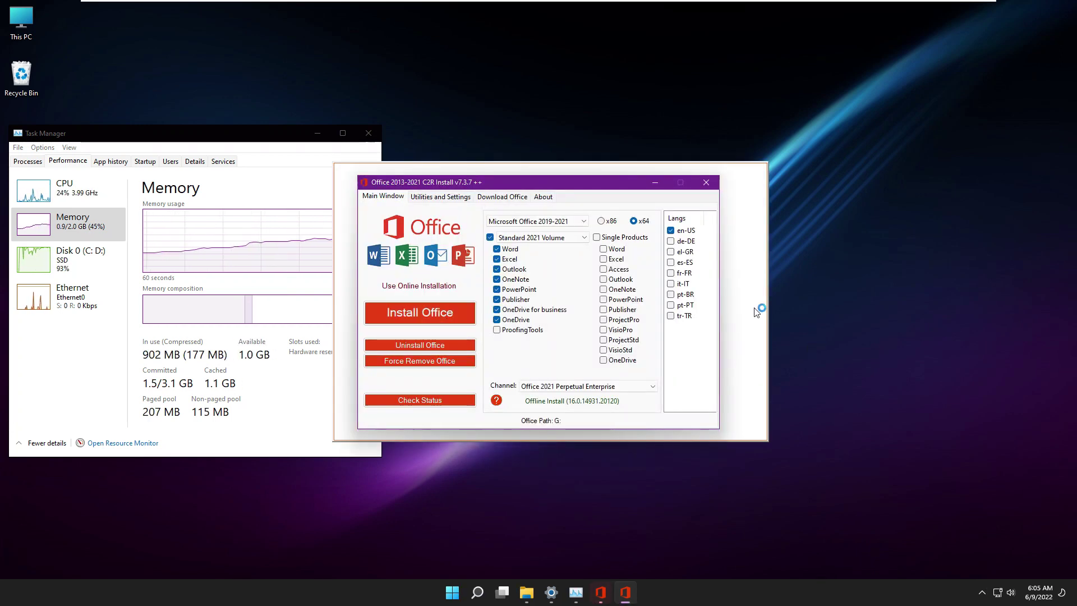
pyautogui.click(752, 307)
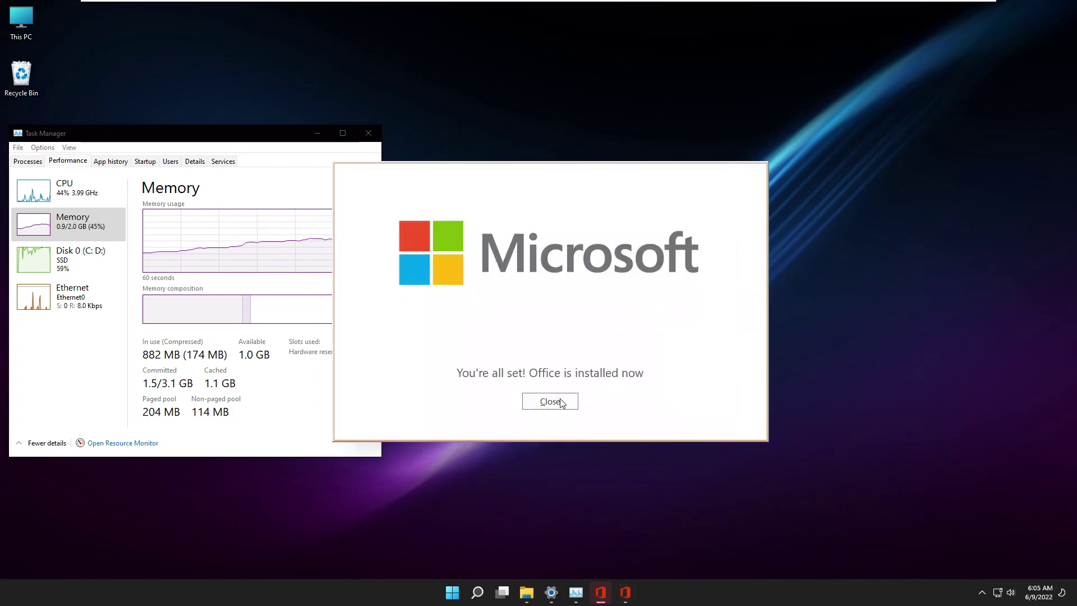
pyautogui.click(550, 401)
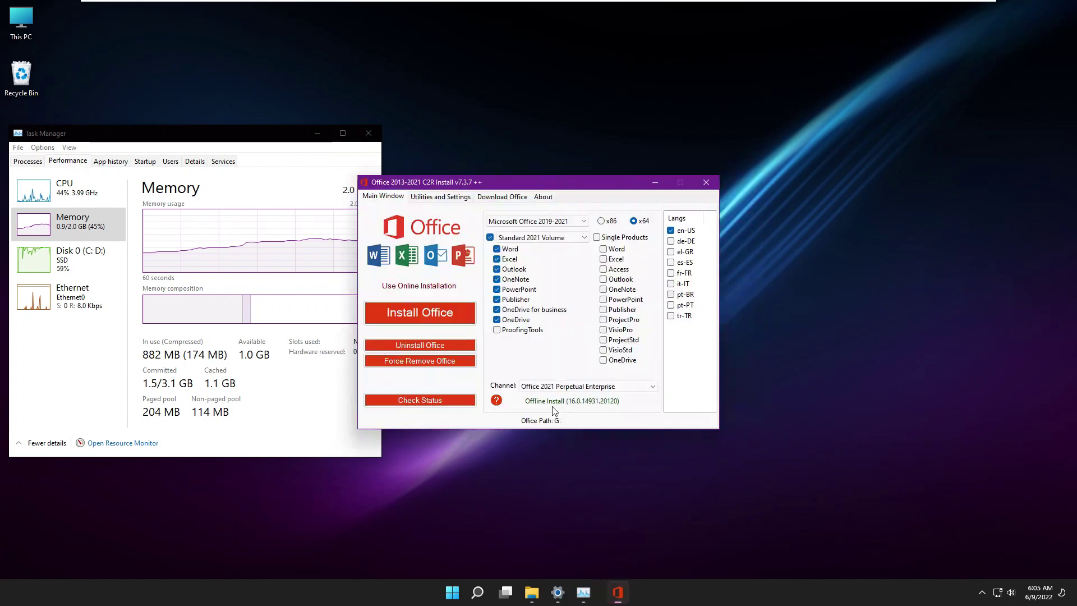
# - Start Word from the Office installer's utilities, accept the license agreement, dismiss the privacy notice and show the account's product information
pyautogui.click(433, 196)
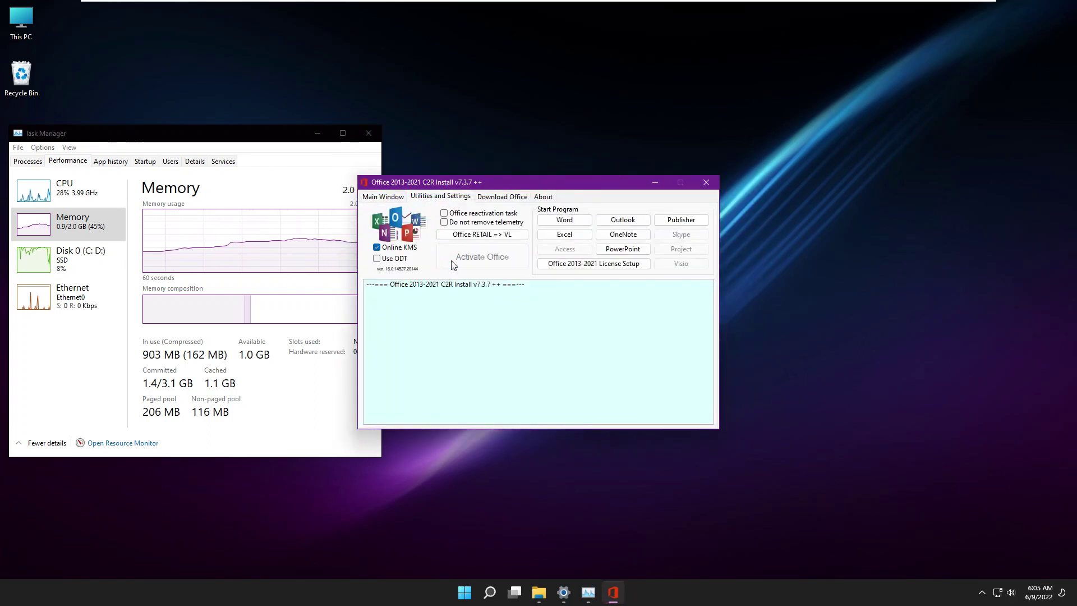
pyautogui.click(564, 220)
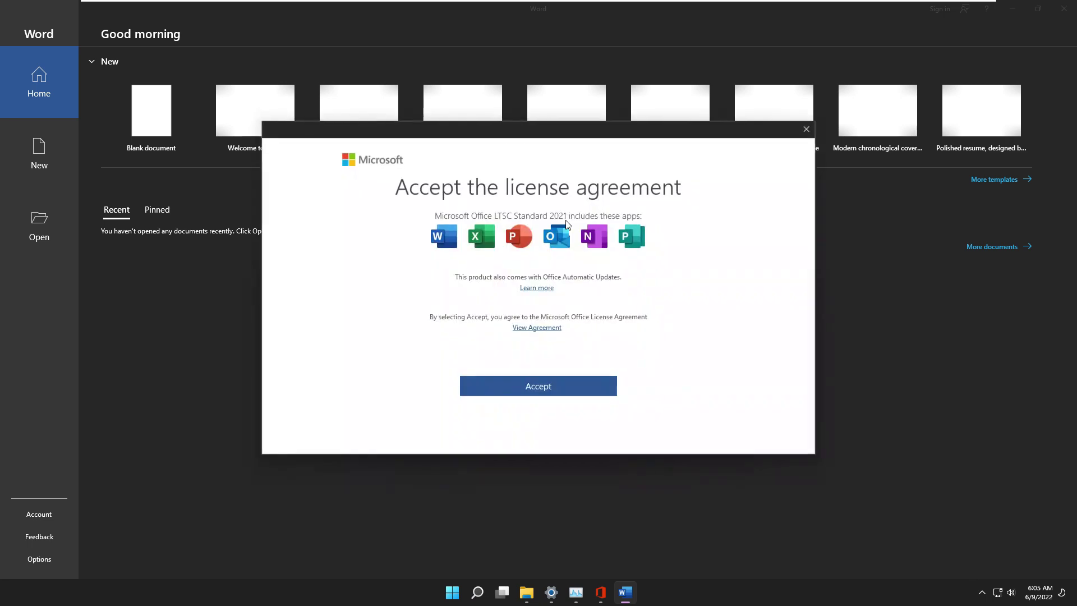
pyautogui.click(563, 385)
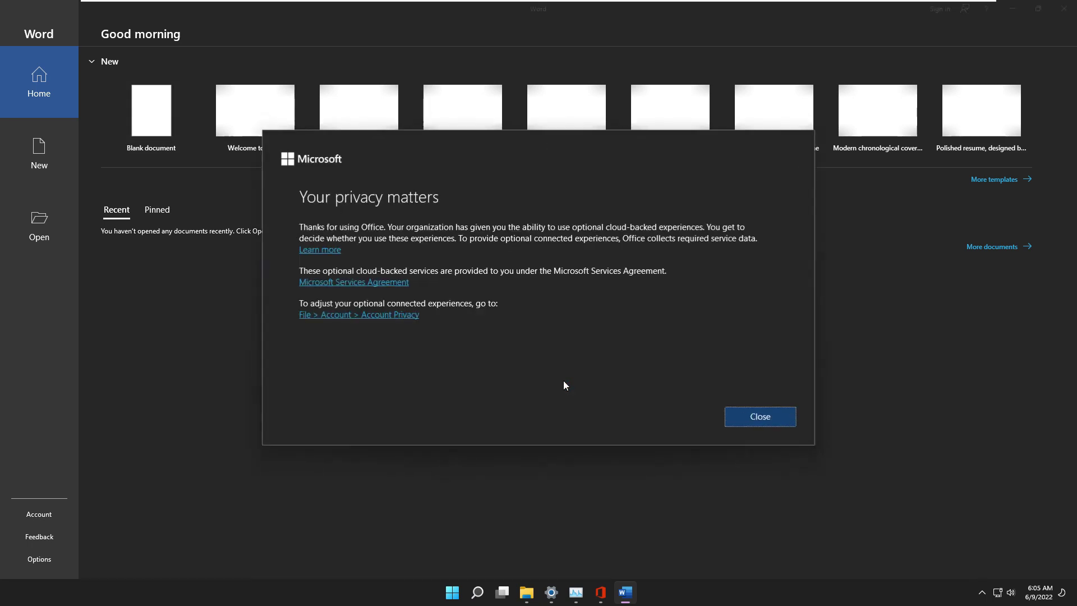
pyautogui.click(760, 425)
pyautogui.click(50, 513)
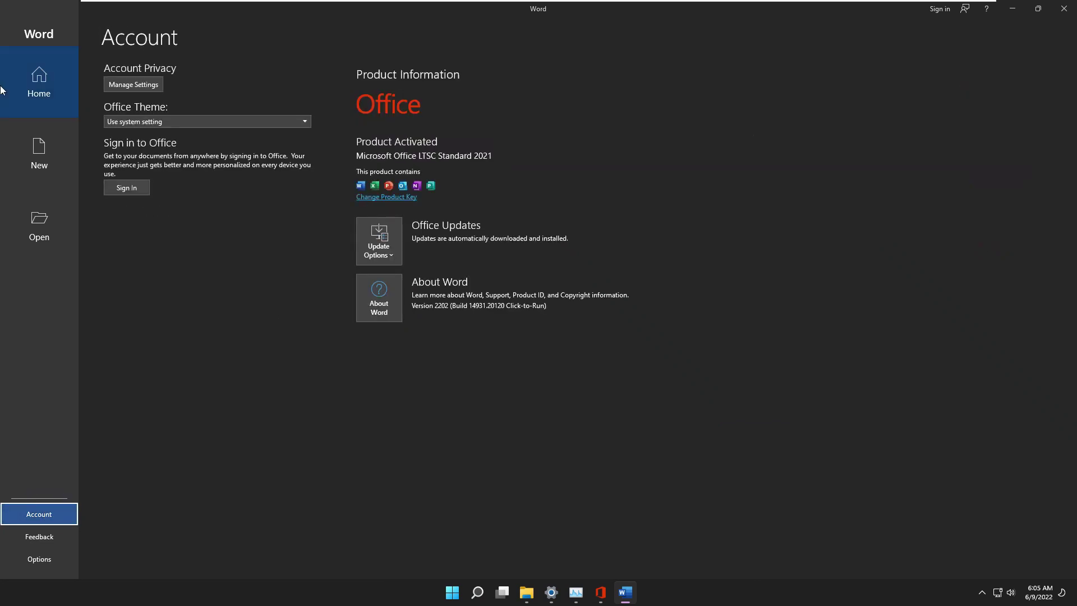
# - Create a new Word document from the Blue spheres cover letter template and place the cursor in its text
pyautogui.click(31, 151)
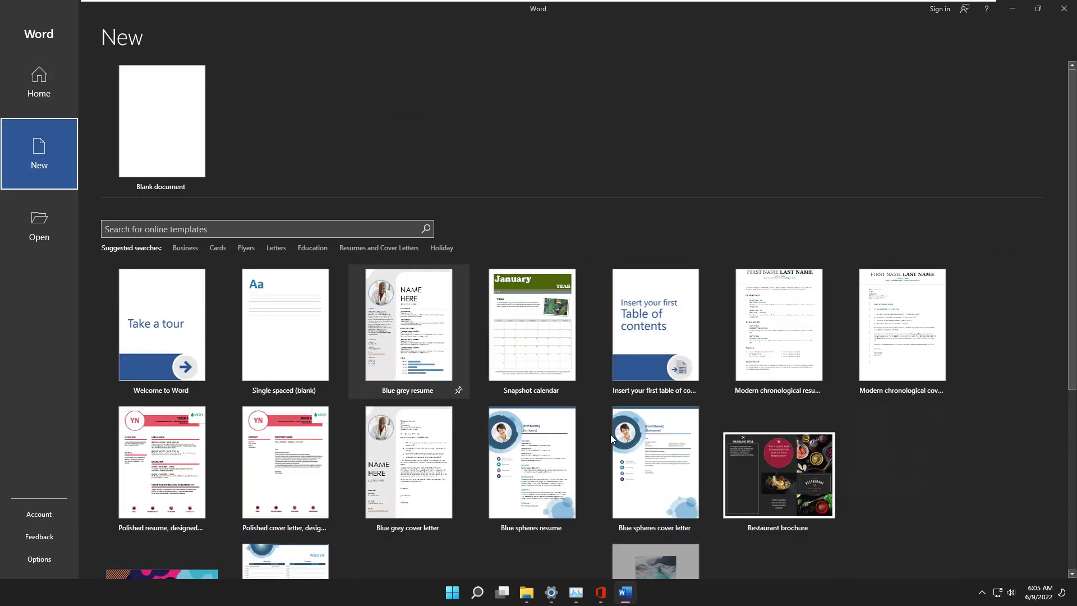
pyautogui.click(629, 437)
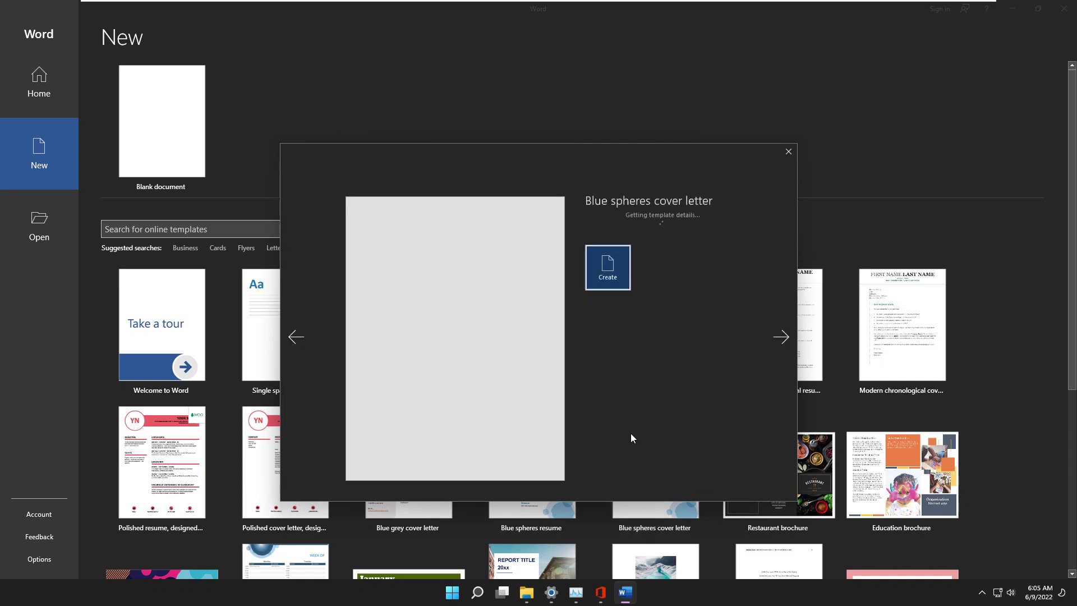
pyautogui.press('Return')
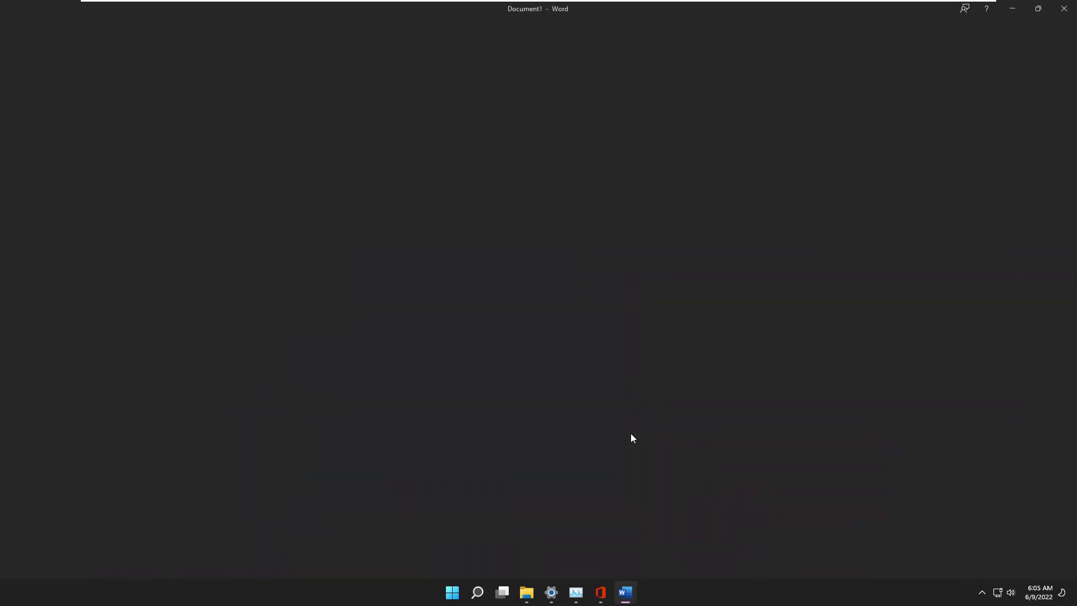
pyautogui.click(540, 338)
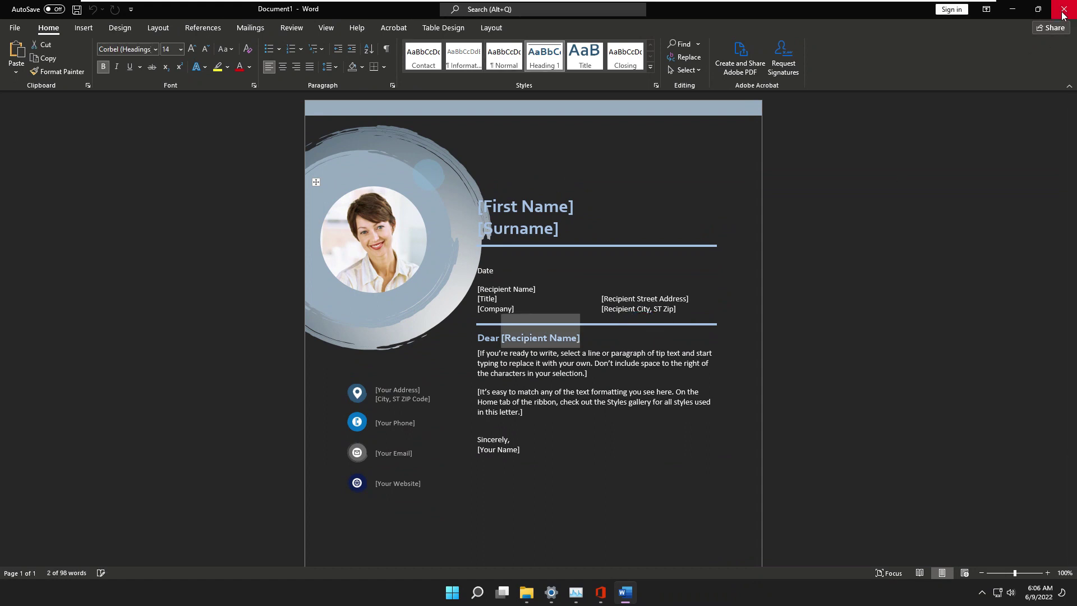
pyautogui.click(721, 271)
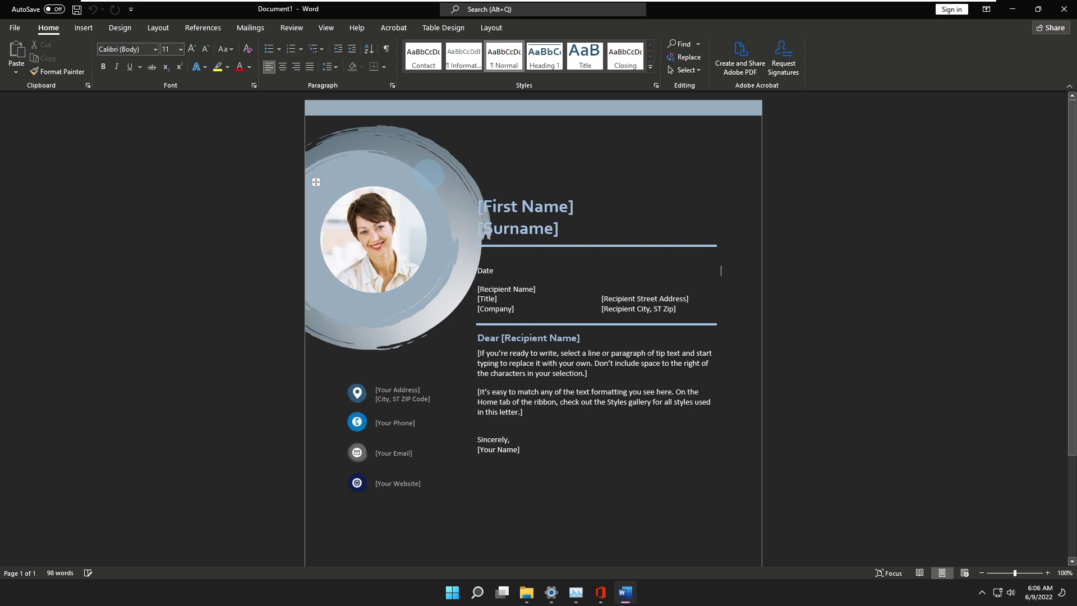
# - Save the cover letter to Documents as a PDF named First Name.pdf, with the file opening after publishing
pyautogui.press('F12')
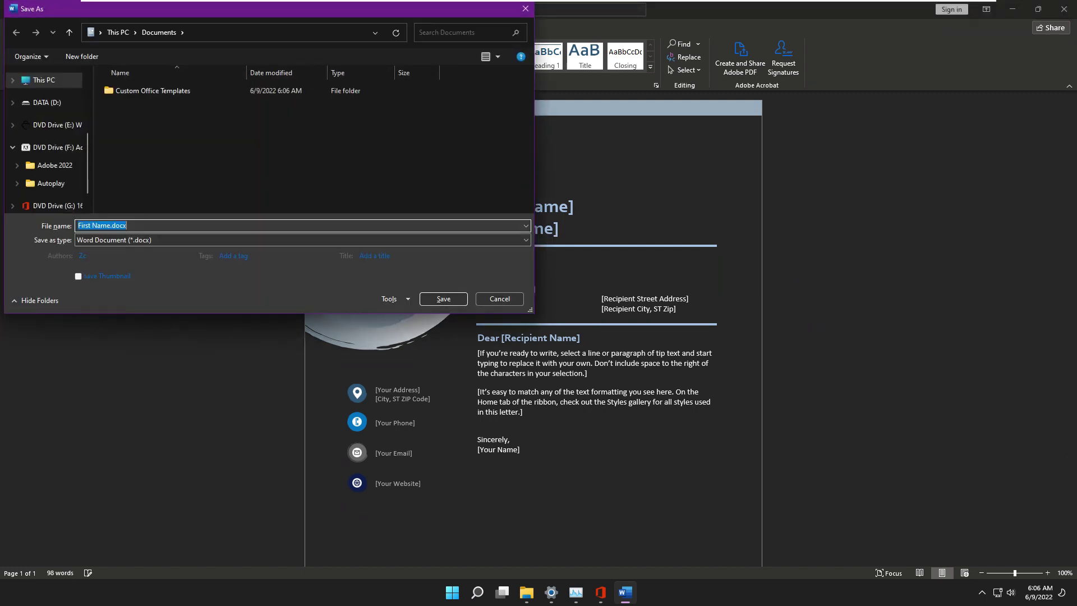
pyautogui.click(97, 240)
pyautogui.click(112, 306)
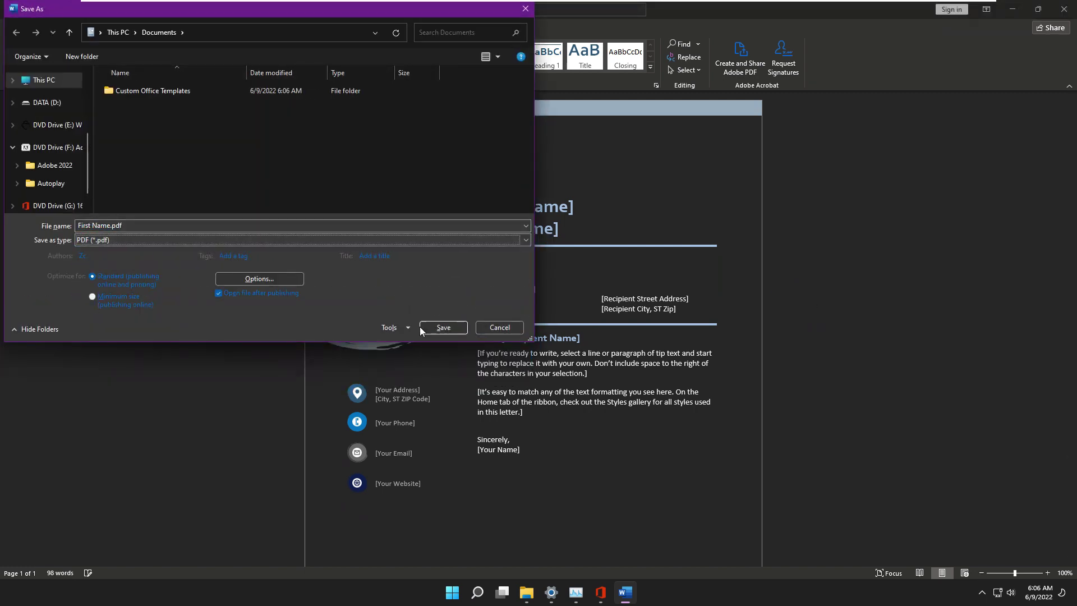
pyautogui.click(443, 328)
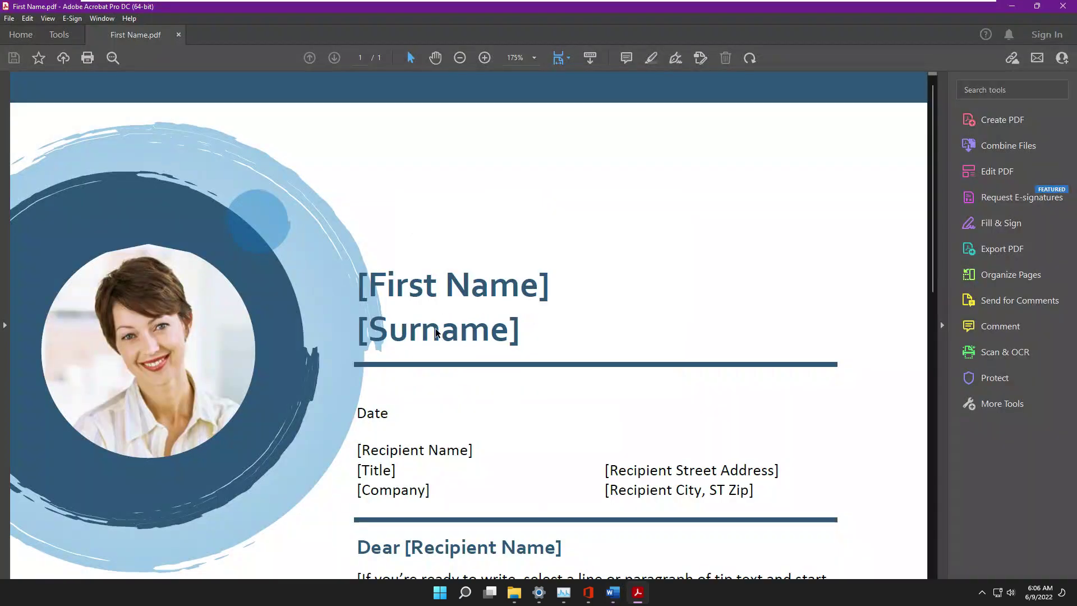
# - Switch First Name.pdf to PDF editing in Acrobat and select the recipient address text block
pyautogui.click(1013, 169)
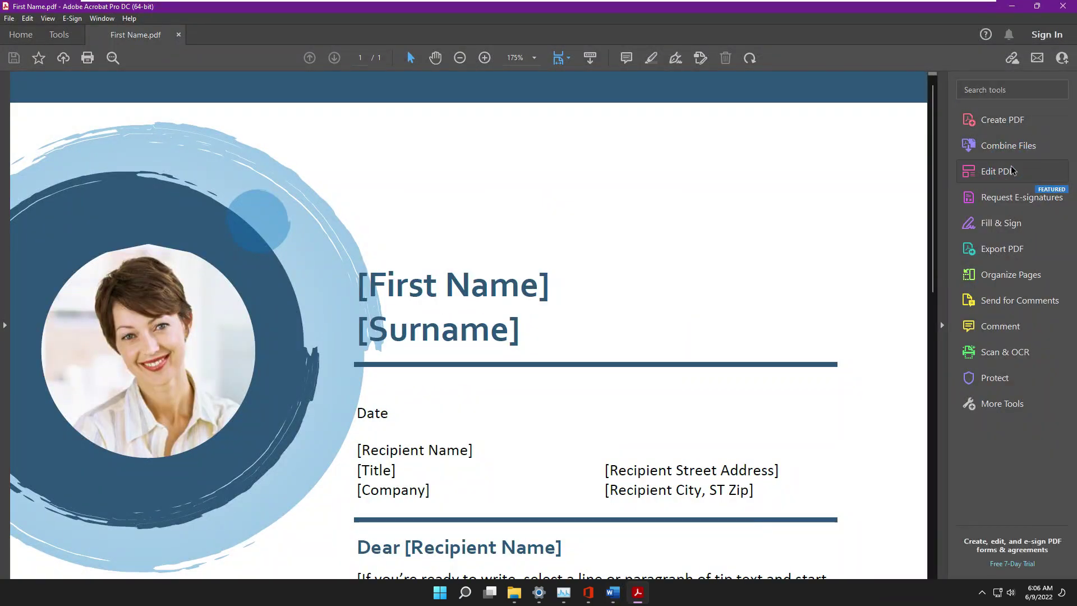
pyautogui.click(514, 349)
pyautogui.click(409, 464)
pyautogui.click(640, 485)
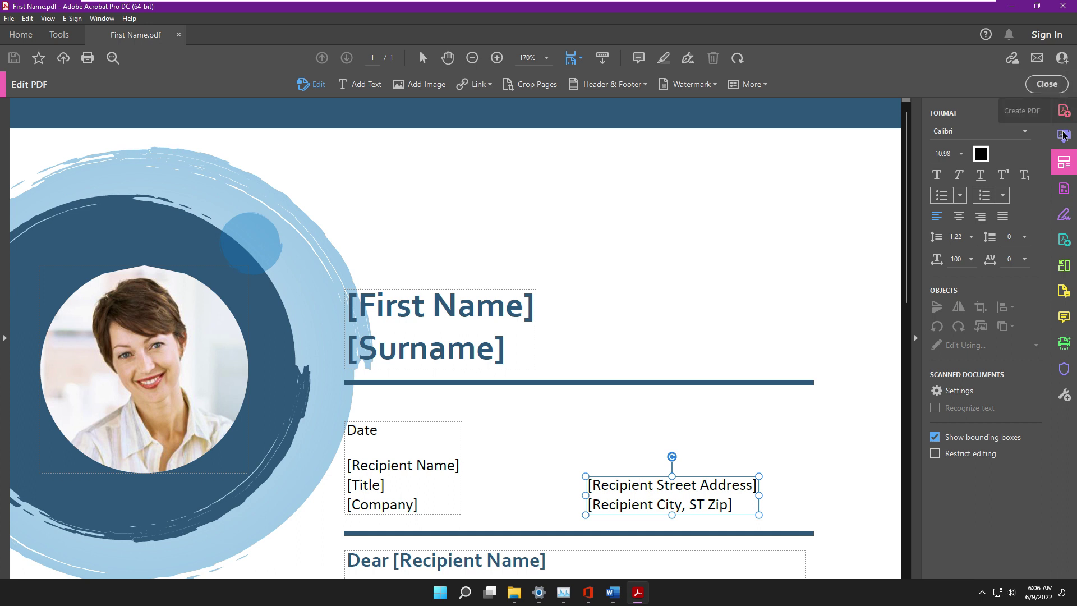
# - Minimize Acrobat and Word and launch Adobe Photoshop 2022
pyautogui.click(1012, 6)
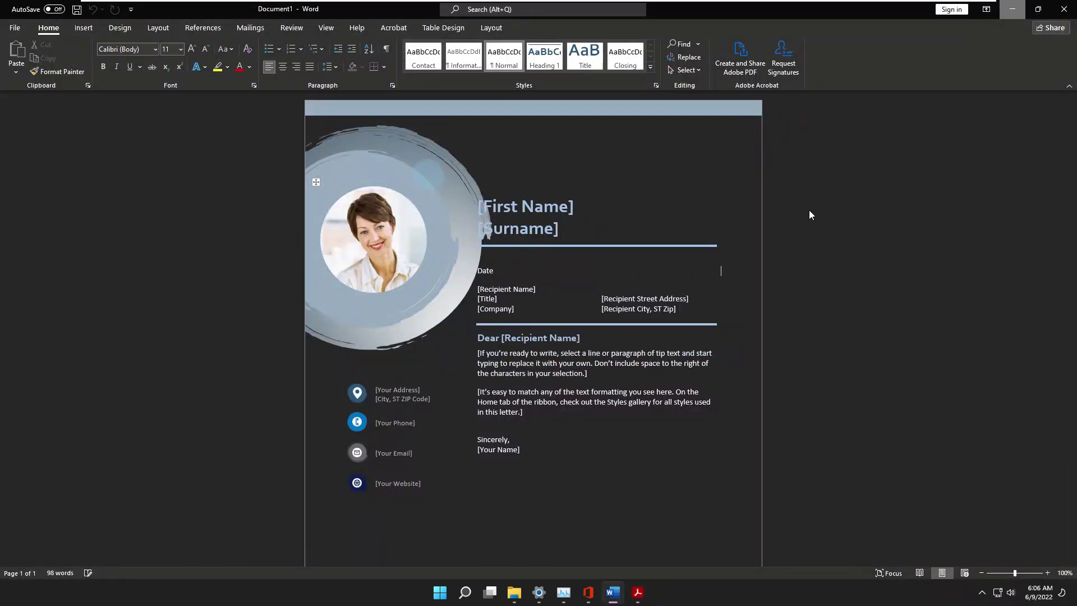
pyautogui.click(1013, 9)
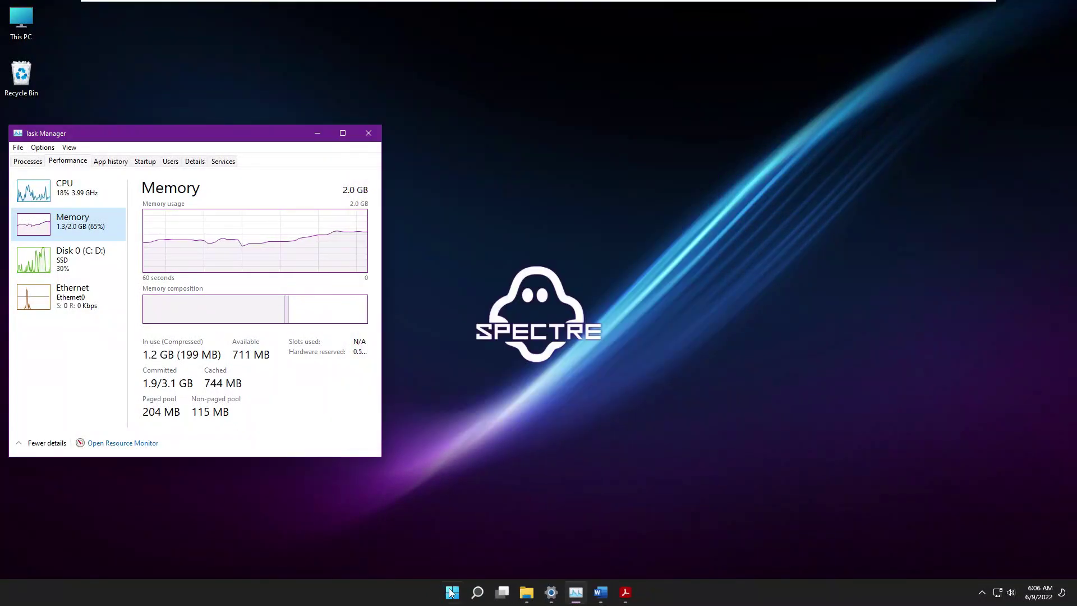
pyautogui.click(450, 592)
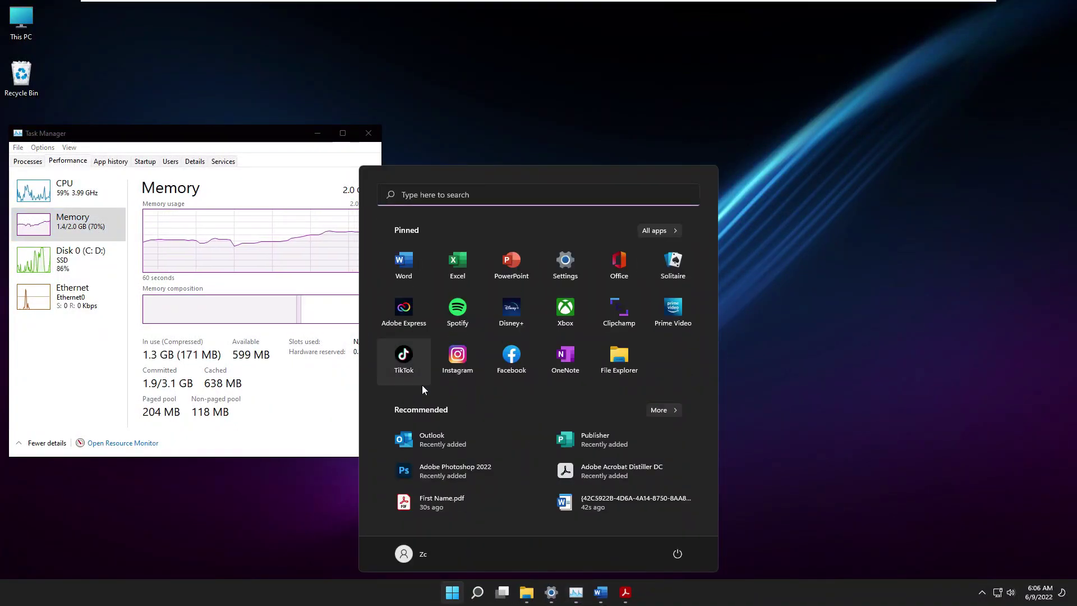
pyautogui.click(439, 465)
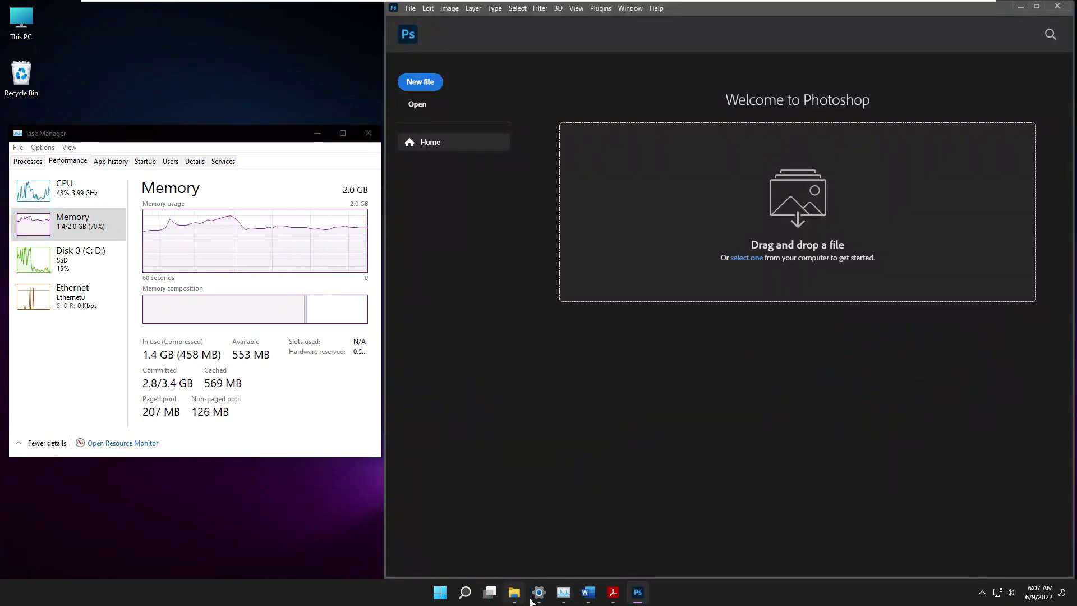
# - Open sian002_by_nomiz25_d67ji68-fullview.jpg from the Obj folder on DATA (D:) in Photoshop
pyautogui.click(514, 592)
pyautogui.moveTo(728, 137); pyautogui.dragTo(753, 226)
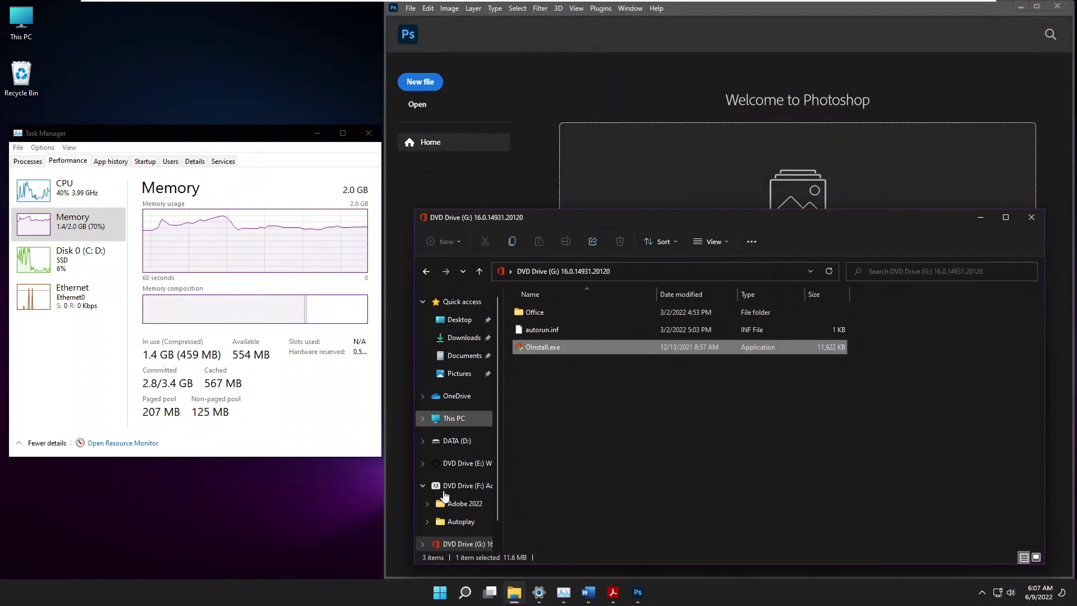
pyautogui.doubleClick(525, 311)
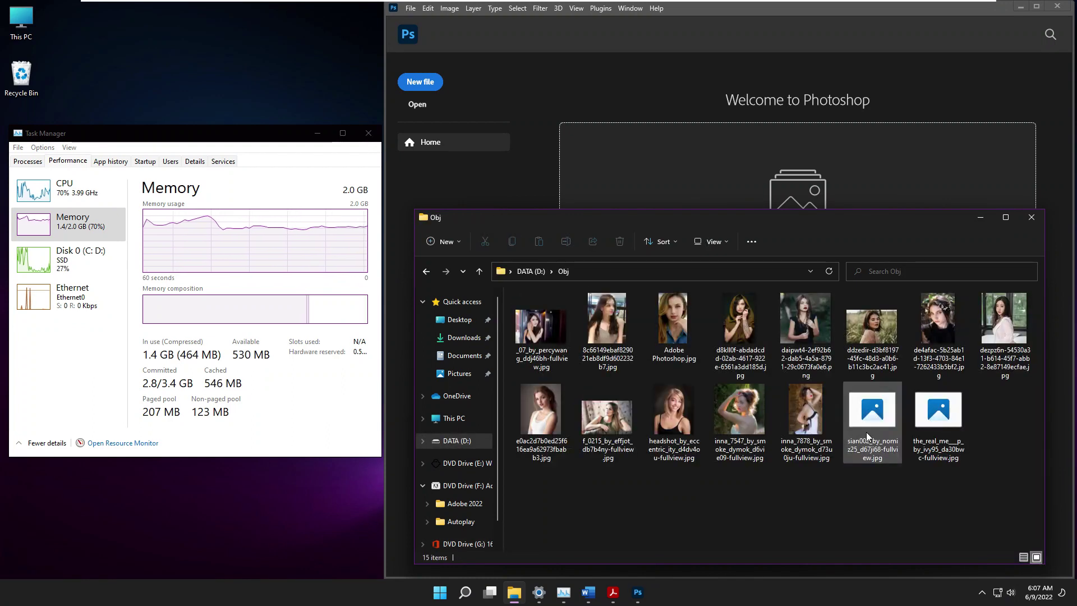
pyautogui.moveTo(864, 409); pyautogui.dragTo(923, 169)
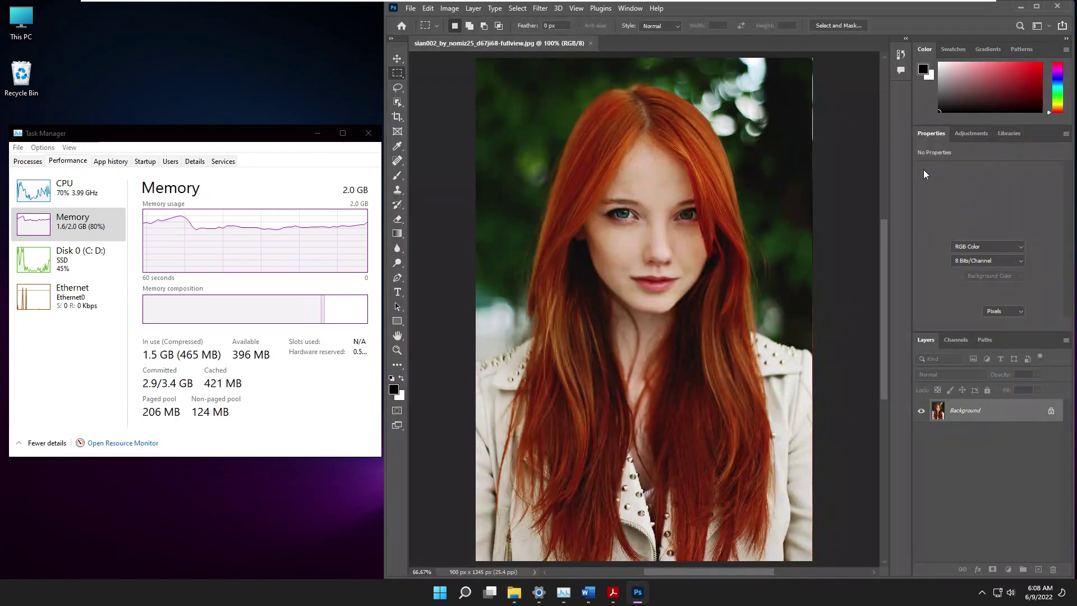
# - Unlock and duplicate the photo's background layer, then remove the copy's background with Layer 0 hidden, dismissing the workspace tip
pyautogui.click(1051, 413)
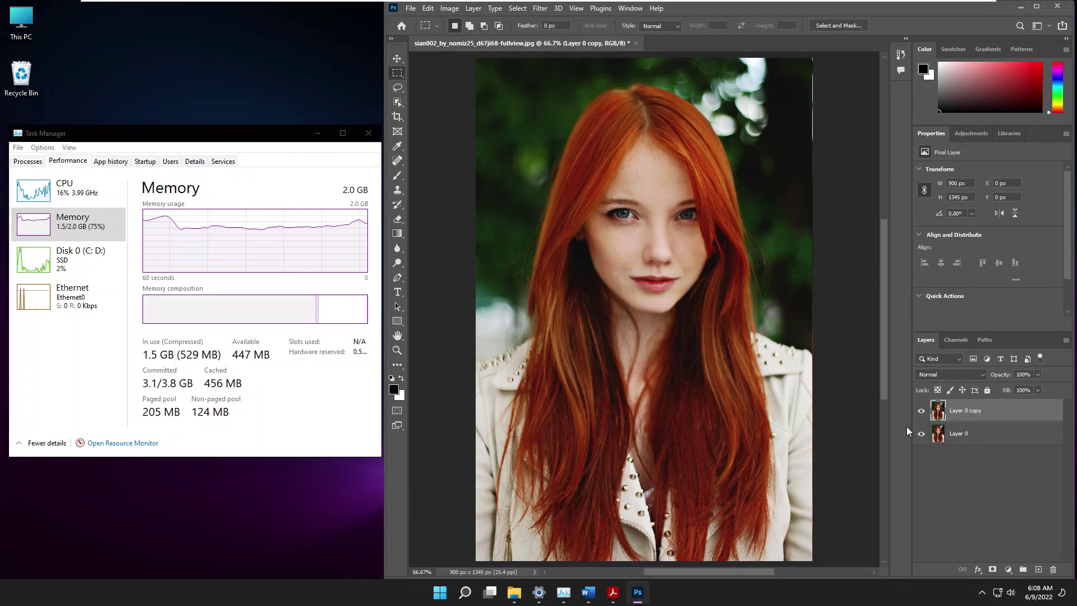
pyautogui.scroll(-2, 993, 274)
pyautogui.click(987, 271)
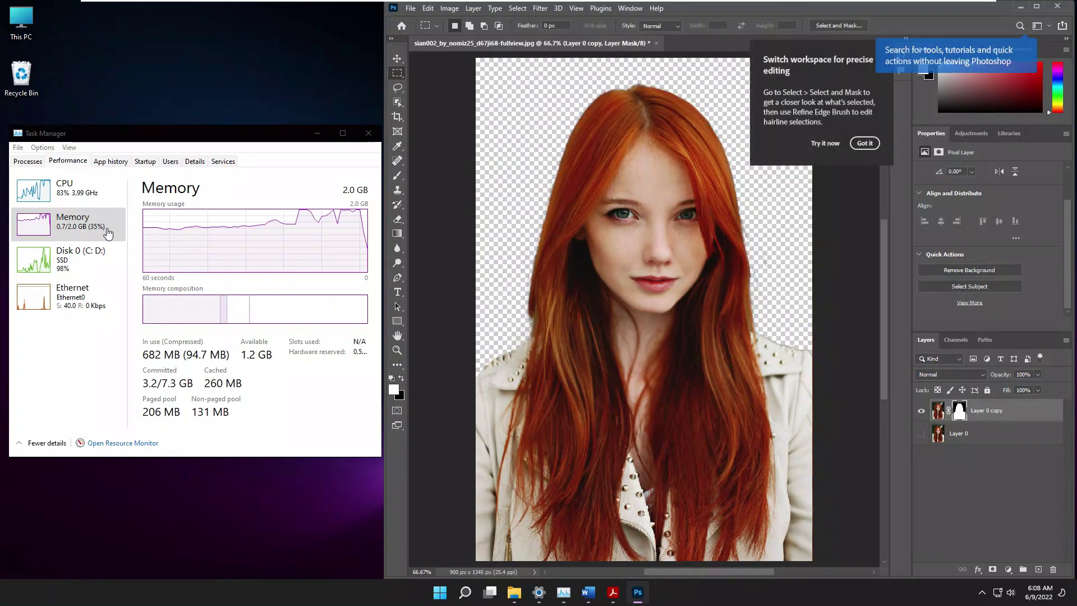
pyautogui.click(864, 143)
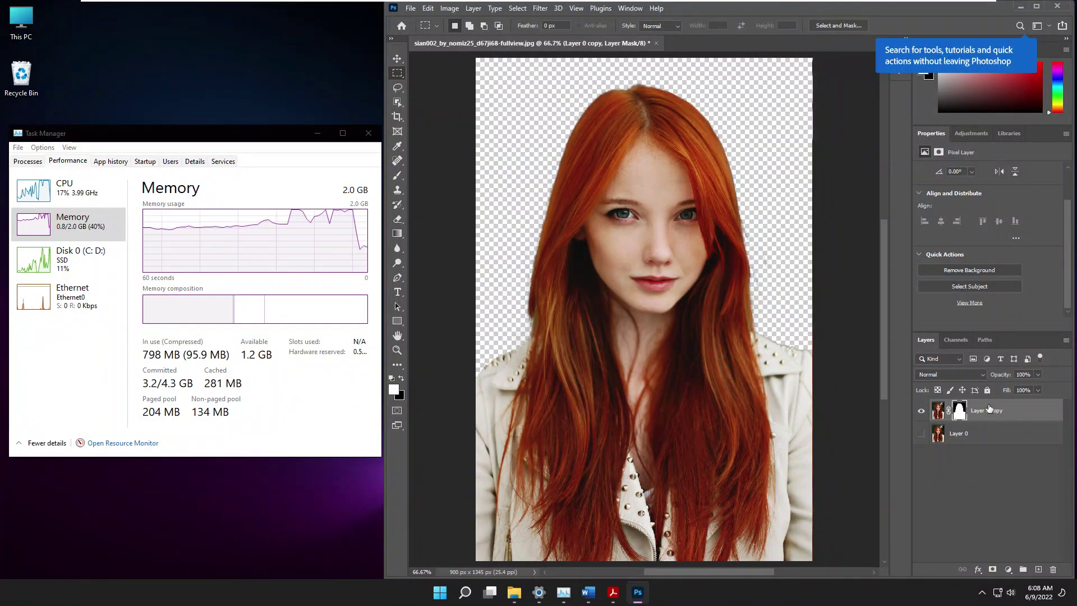
# - Show Layer 0 again and add a Gradient Overlay effect to it, keeping the photo in view beside the settings
pyautogui.click(921, 433)
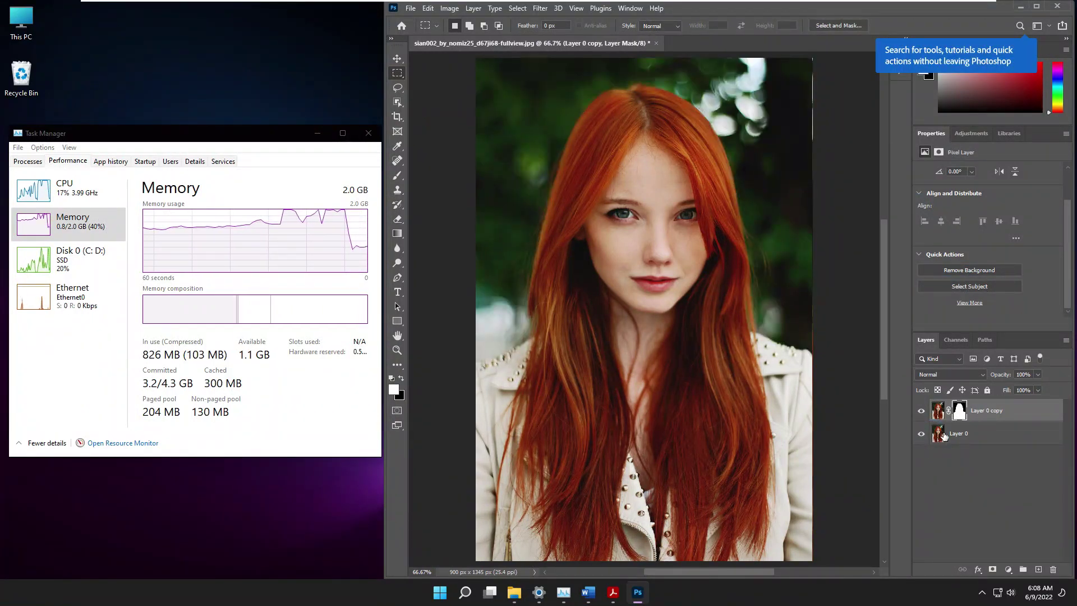
pyautogui.click(944, 437)
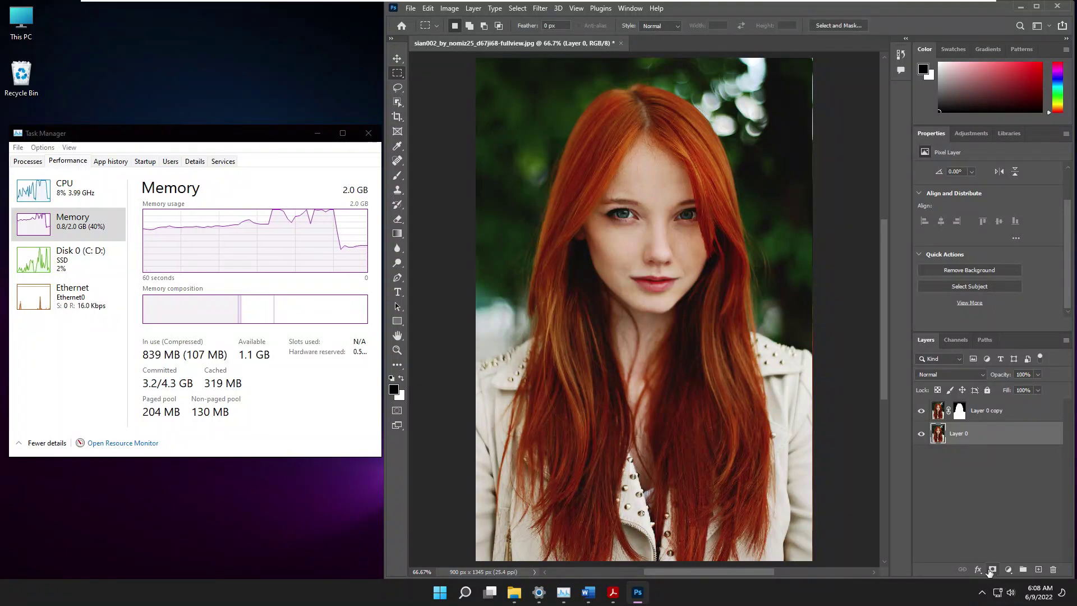
pyautogui.click(977, 571)
pyautogui.click(991, 534)
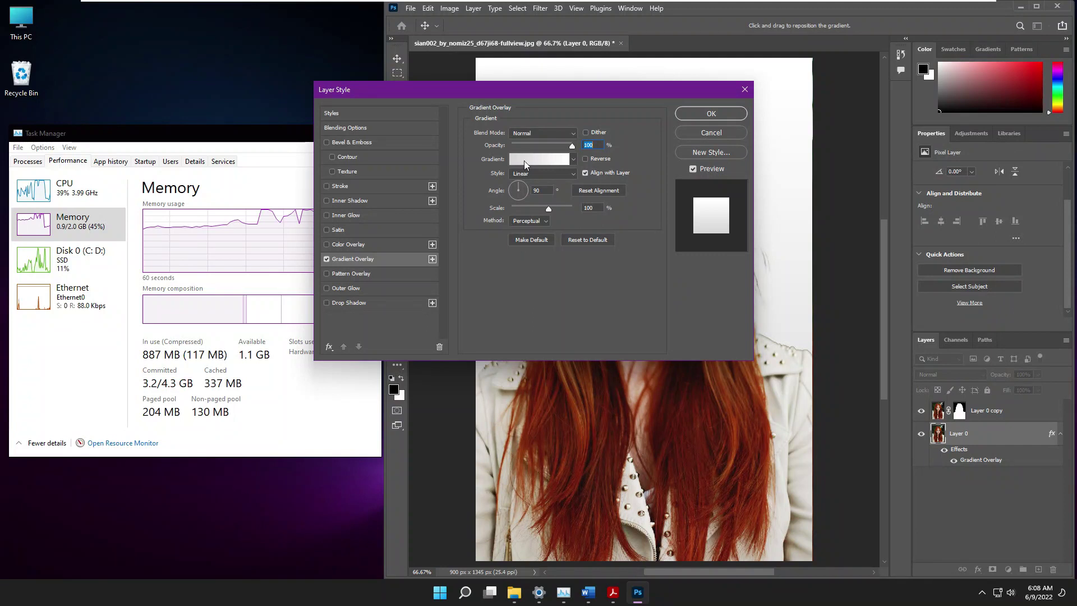
pyautogui.moveTo(509, 89); pyautogui.dragTo(216, 225)
# - Set Layer 0's overlay gradient to the Purple_03 preset from the Purples group and apply the layer style
pyautogui.click(230, 294)
pyautogui.moveTo(440, 81); pyautogui.dragTo(116, 93)
pyautogui.scroll(-1, 143, 174)
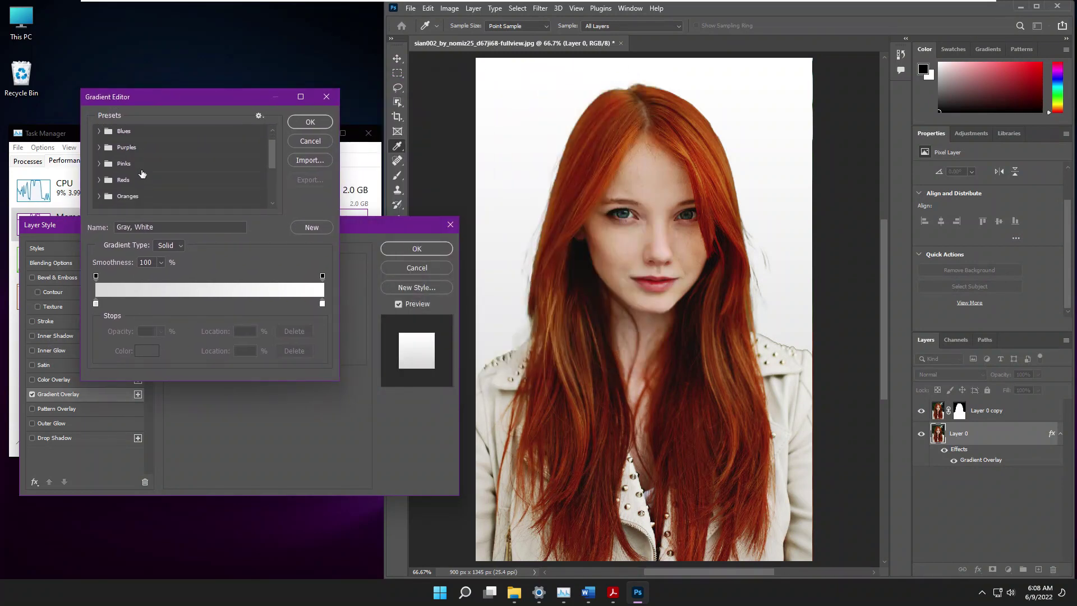
pyautogui.scroll(-1, 143, 175)
pyautogui.scroll(-1, 142, 174)
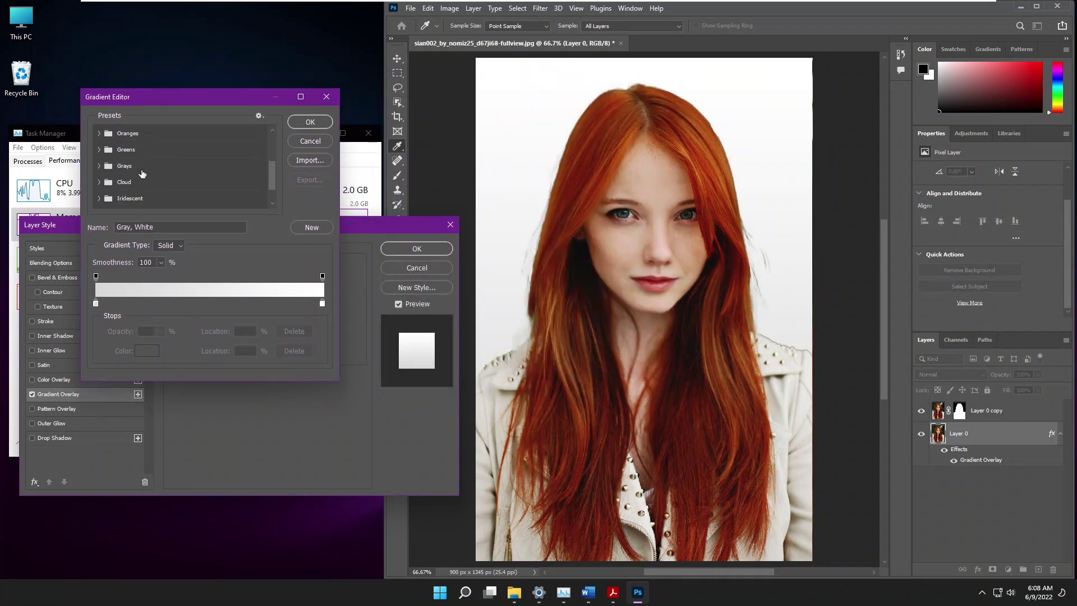
pyautogui.scroll(-1, 142, 174)
pyautogui.scroll(-1, 142, 175)
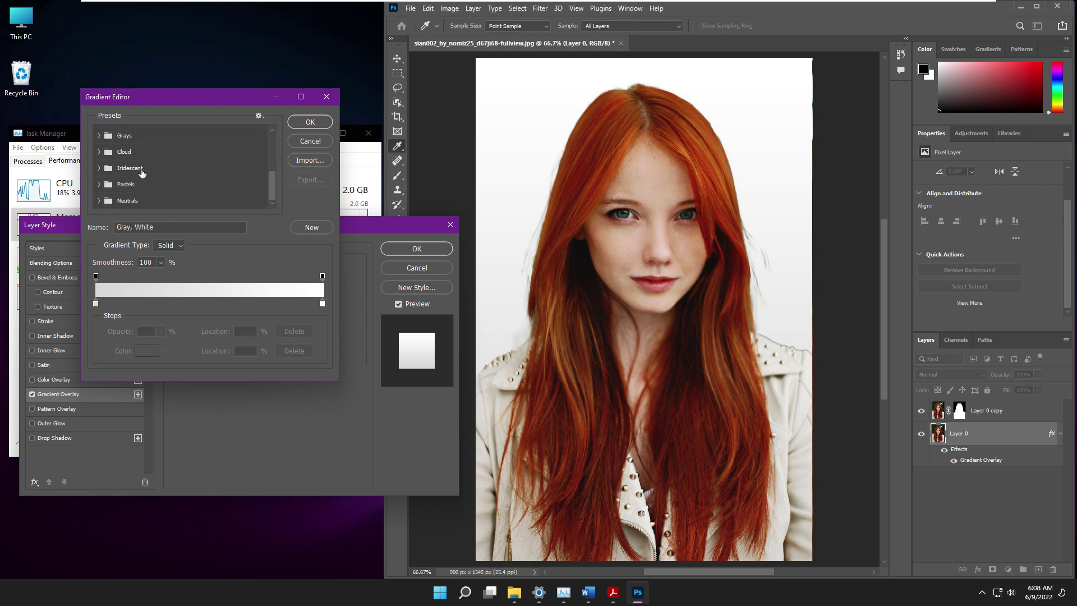
pyautogui.scroll(4, 143, 174)
pyautogui.scroll(2, 144, 171)
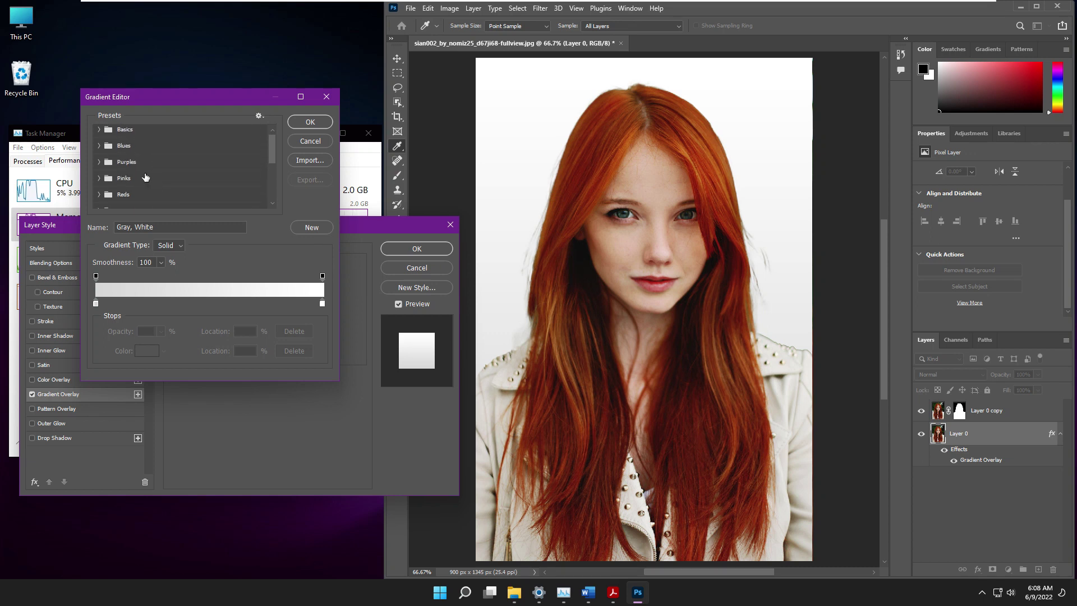
pyautogui.click(99, 163)
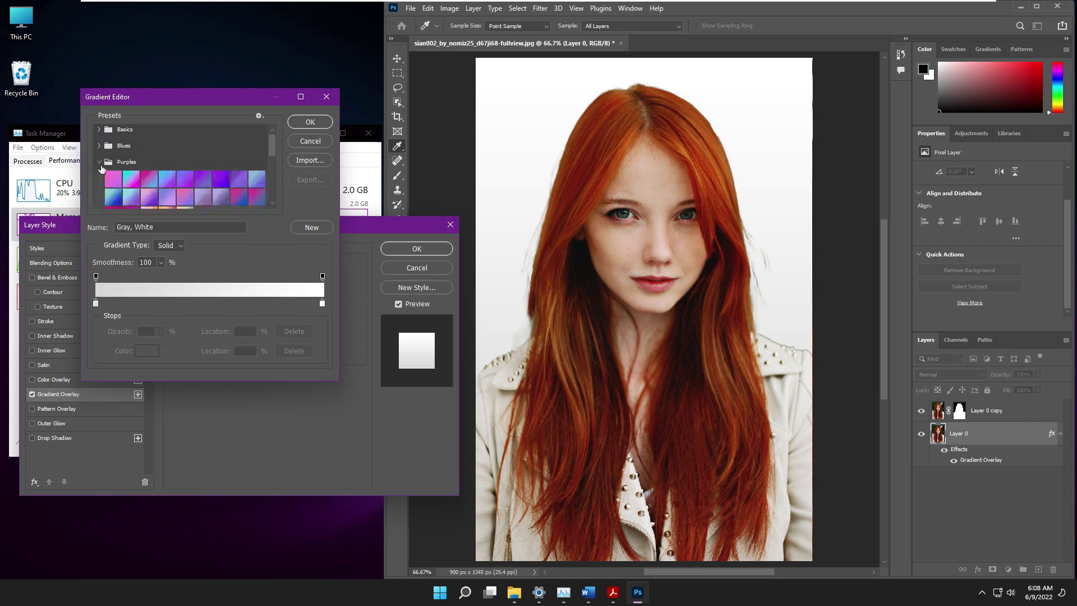
pyautogui.click(148, 178)
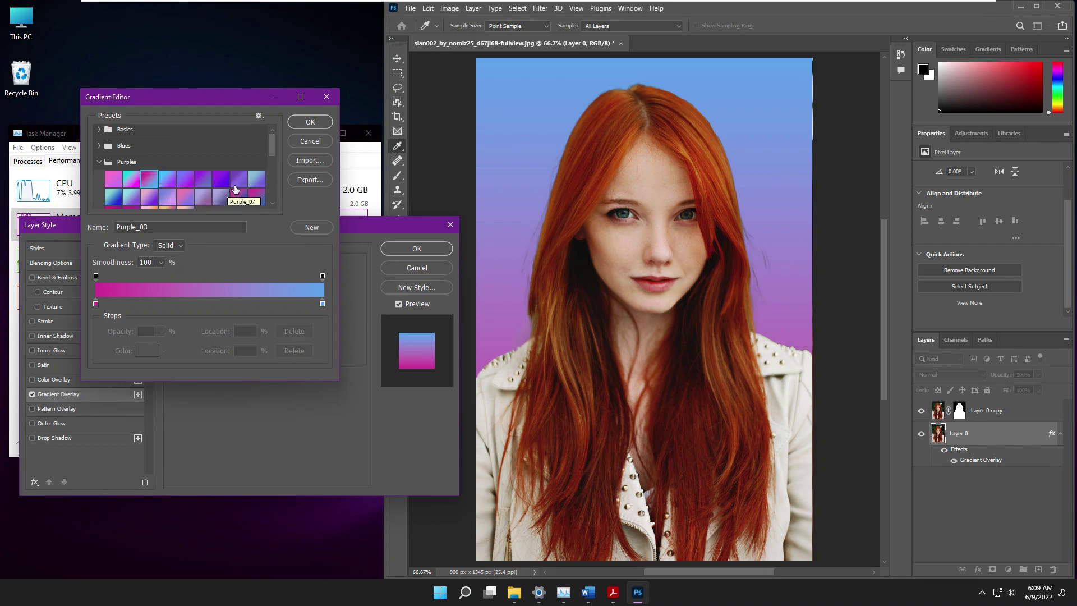
pyautogui.click(309, 123)
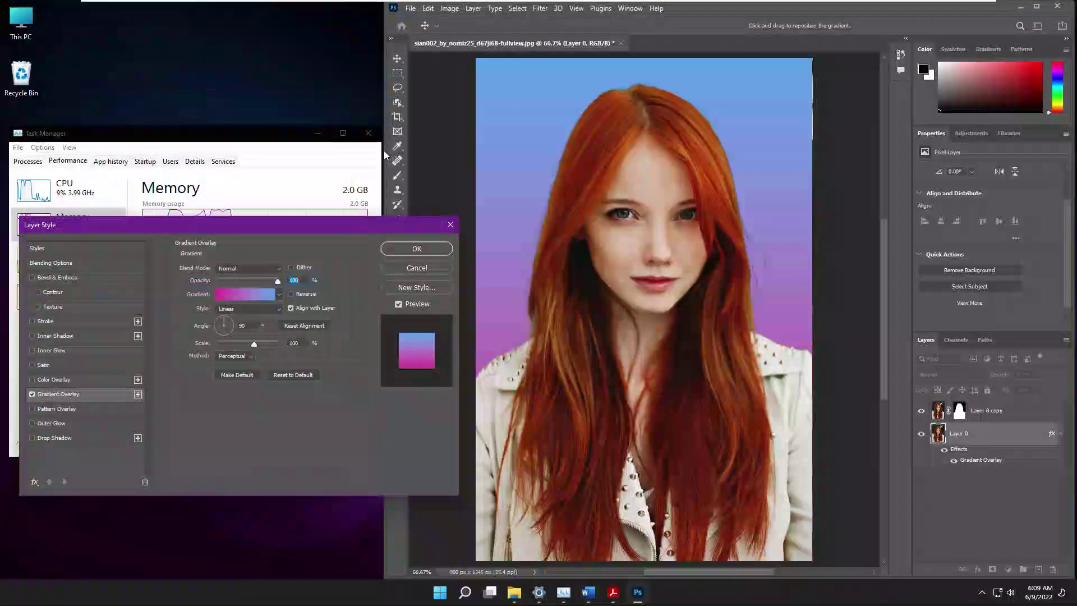
pyautogui.click(417, 251)
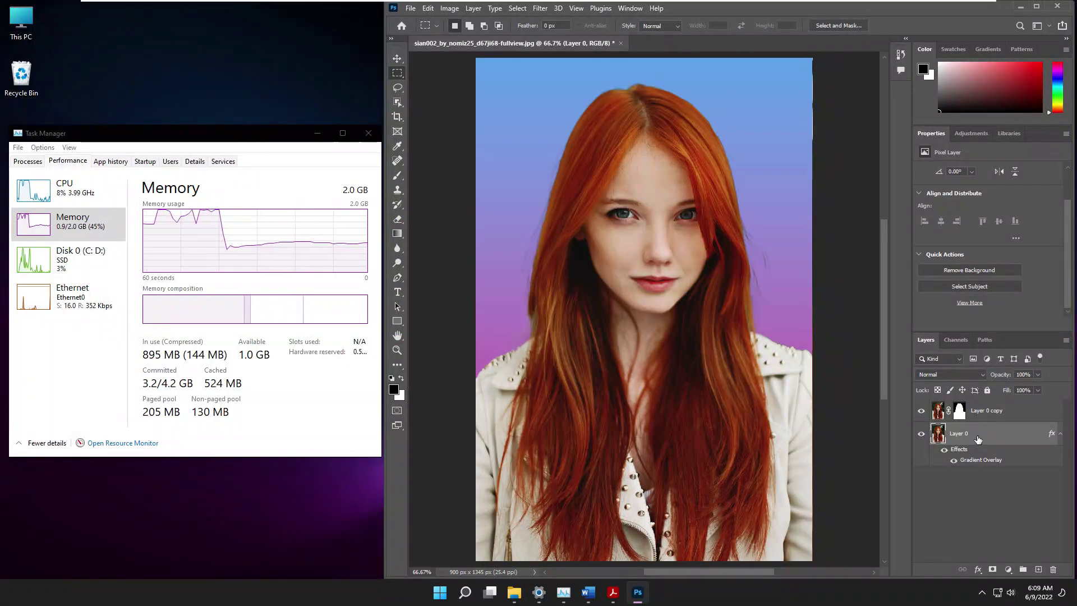
# - Save a JPEG copy of the edited photo as sian002_by_nomiz25_d67ji68-fullview copy.jpg in the Downloads folder
pyautogui.hotkey('ctrl', 'alt', 's')
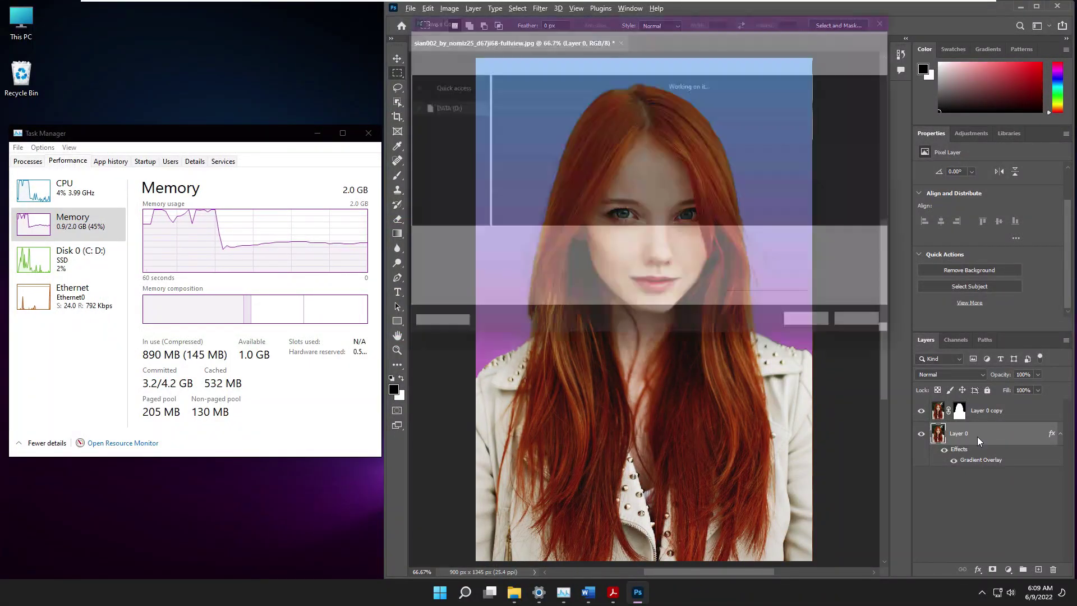
pyautogui.click(433, 98)
pyautogui.click(438, 116)
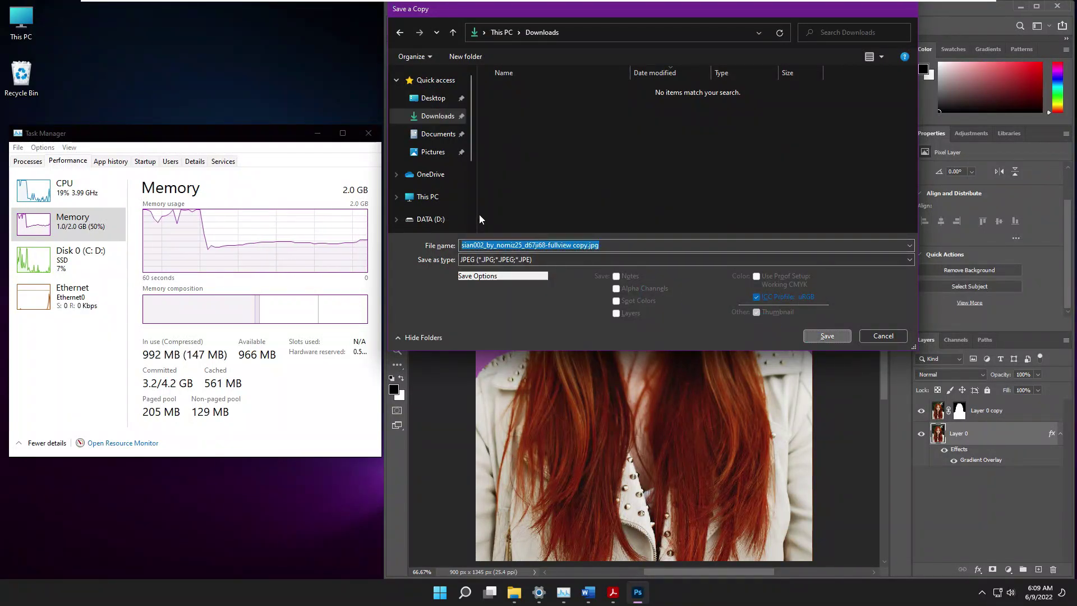
pyautogui.click(824, 336)
pyautogui.press('Return')
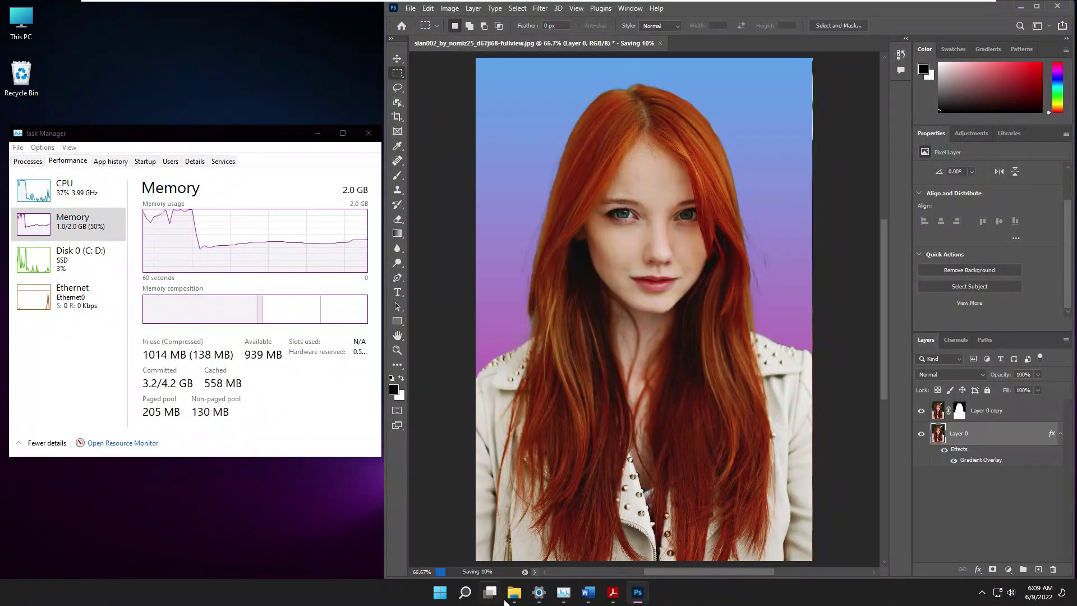
# - Switch to File Explorer, check the saved photo copy in Downloads, and minimize the folder window
pyautogui.click(513, 591)
pyautogui.click(460, 338)
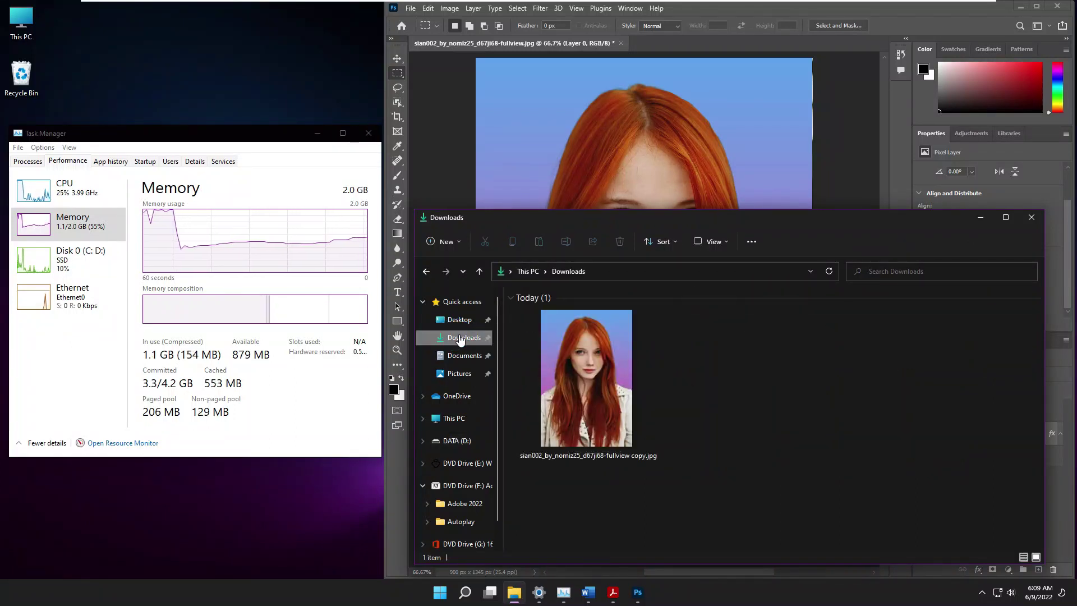
pyautogui.click(613, 340)
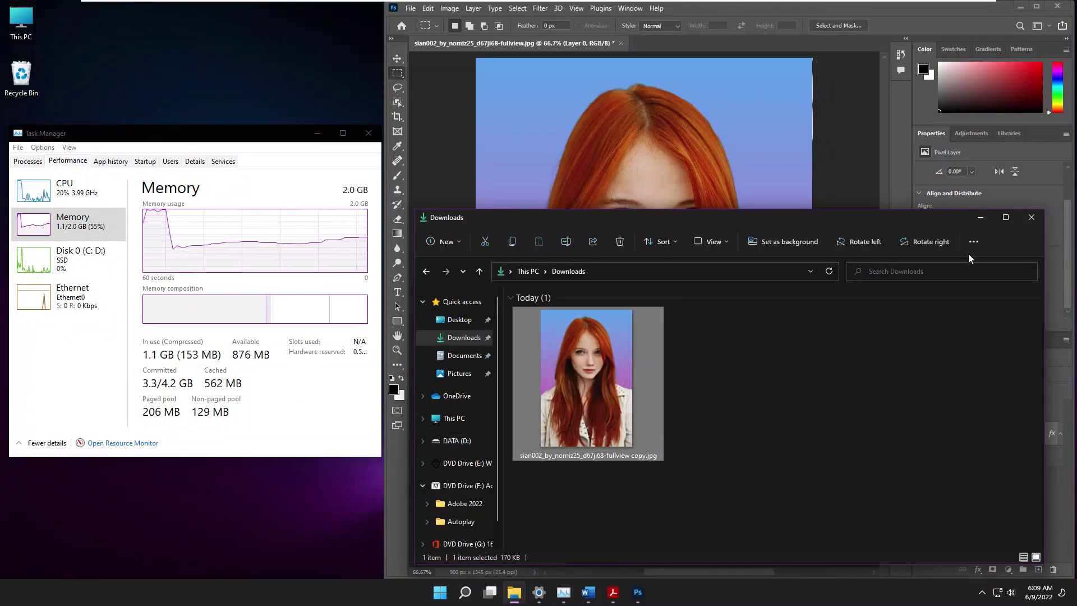
pyautogui.click(980, 218)
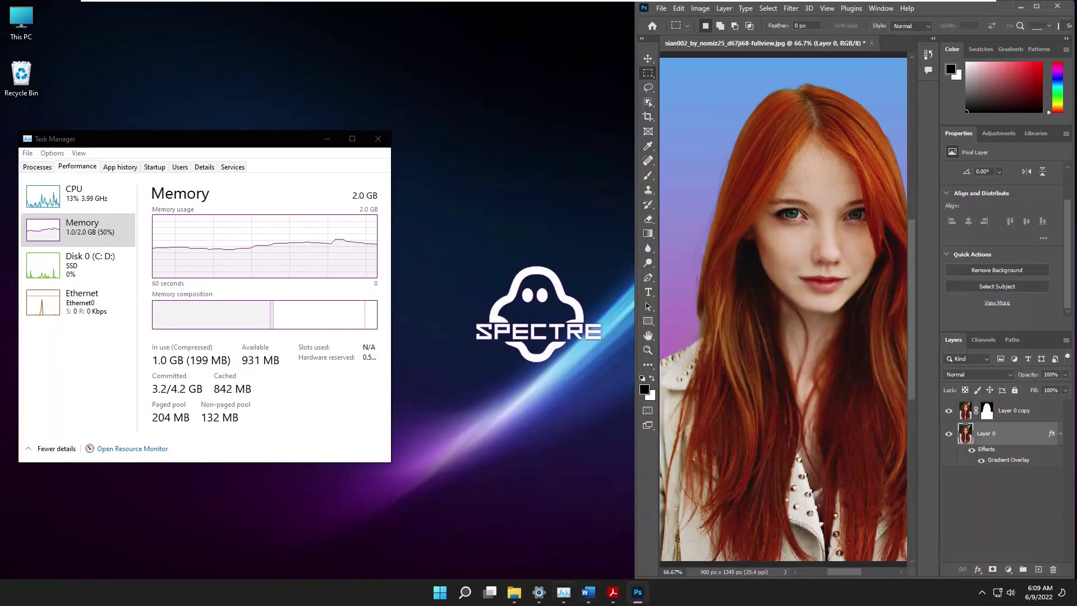
# - Shut down Windows in the virtual machine
pyautogui.click(435, 598)
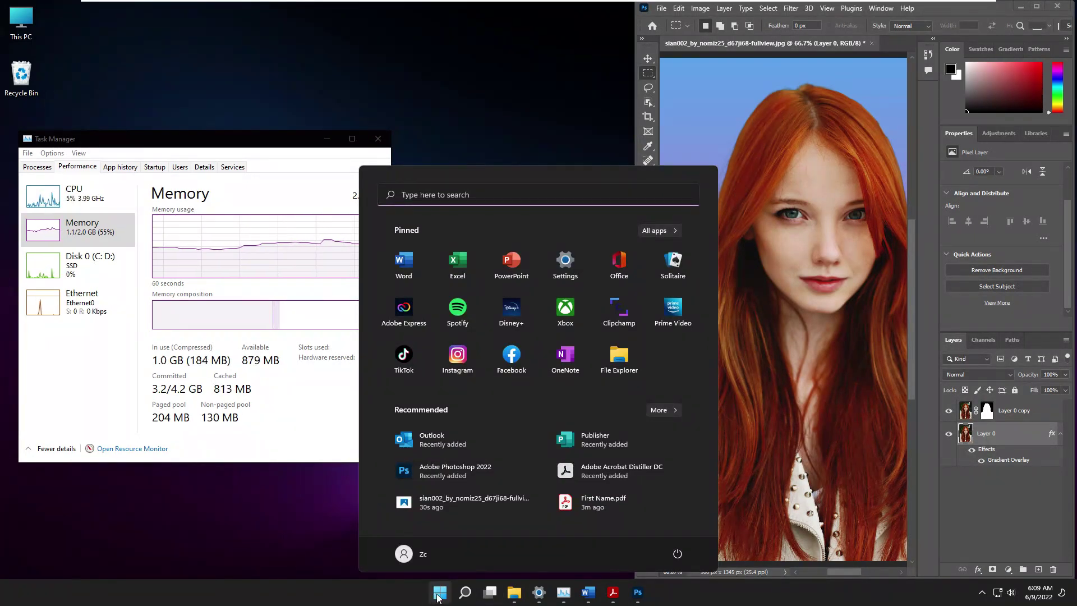
pyautogui.click(677, 554)
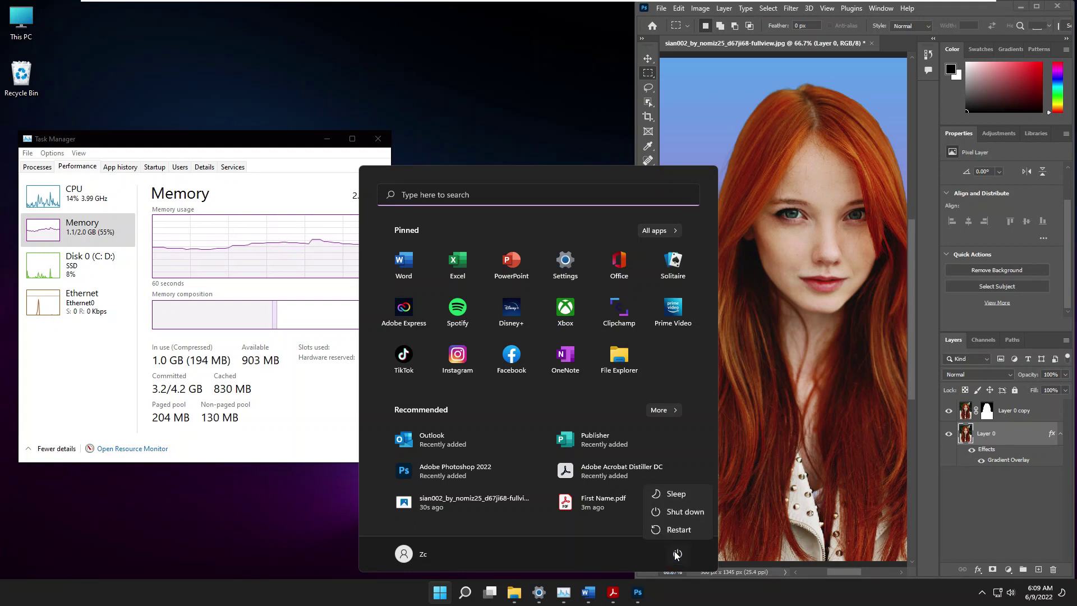
pyautogui.click(674, 513)
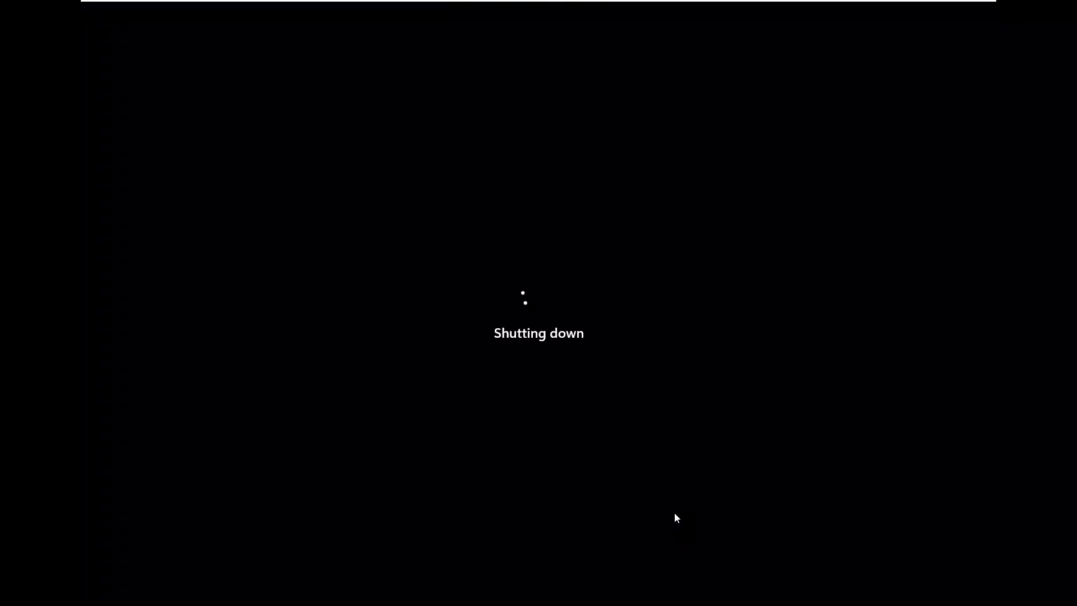